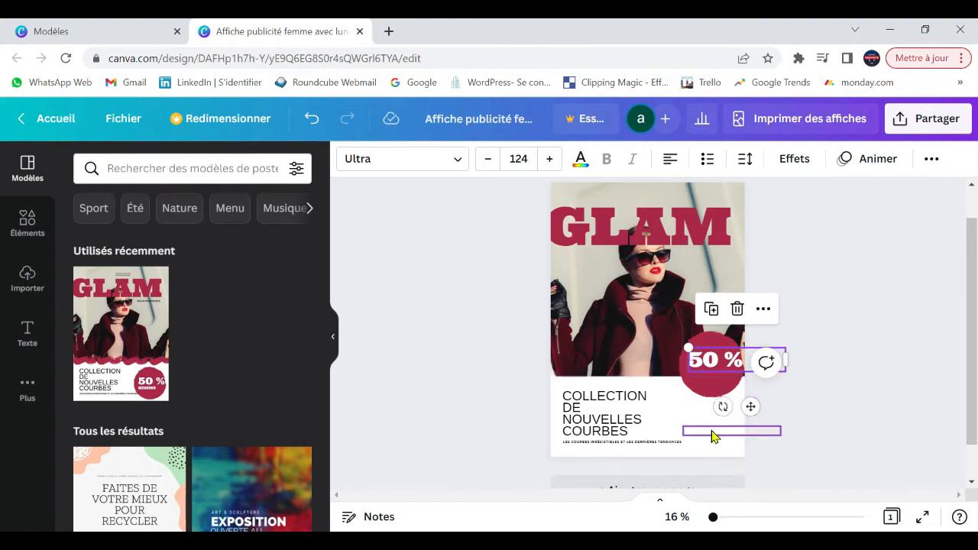
- Move the REMISE text under "50 %" inside the circle and shift the COLLECTION DE NOUVELLES COURBES text to the right
left_click_drag(714, 433, 718, 377)
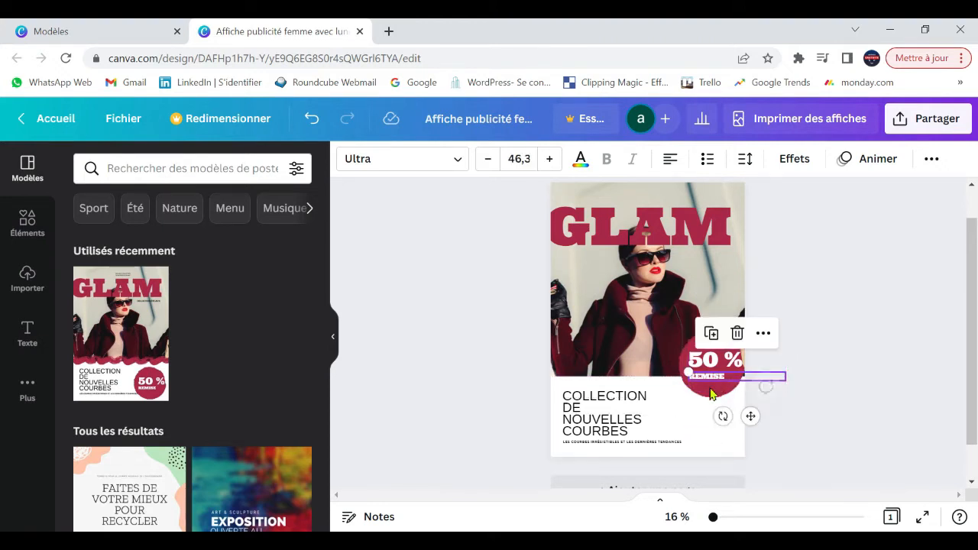
left_click_drag(622, 408, 656, 405)
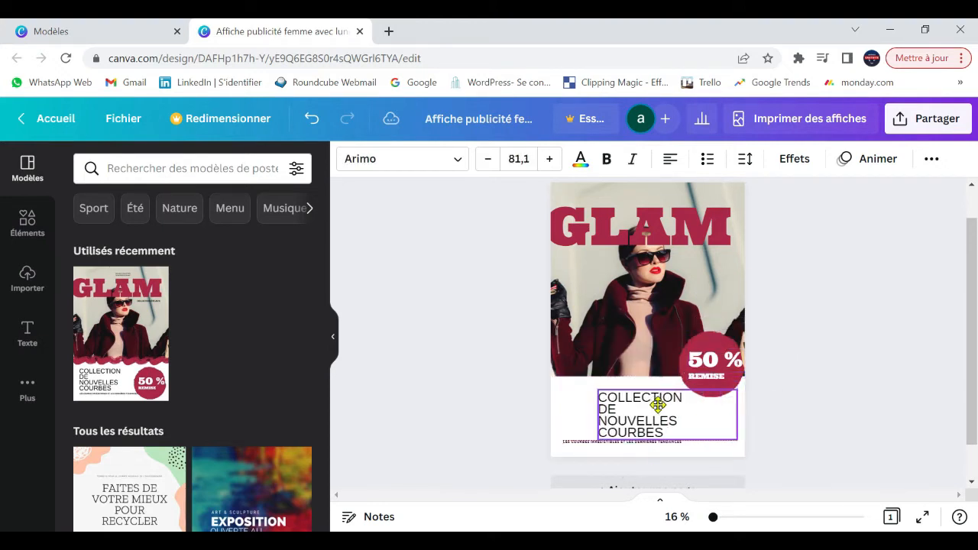
- Reduce the font size and box of the COLLECTION DE NOUVELLES COURBES text and place it beneath the discount circle
left_click(488, 160)
left_click(488, 160)
left_click(487, 159)
left_click(488, 159)
left_click(488, 160)
left_click(488, 160)
left_click(488, 160)
left_click(488, 160)
left_click(488, 159)
left_click(488, 160)
left_click(487, 160)
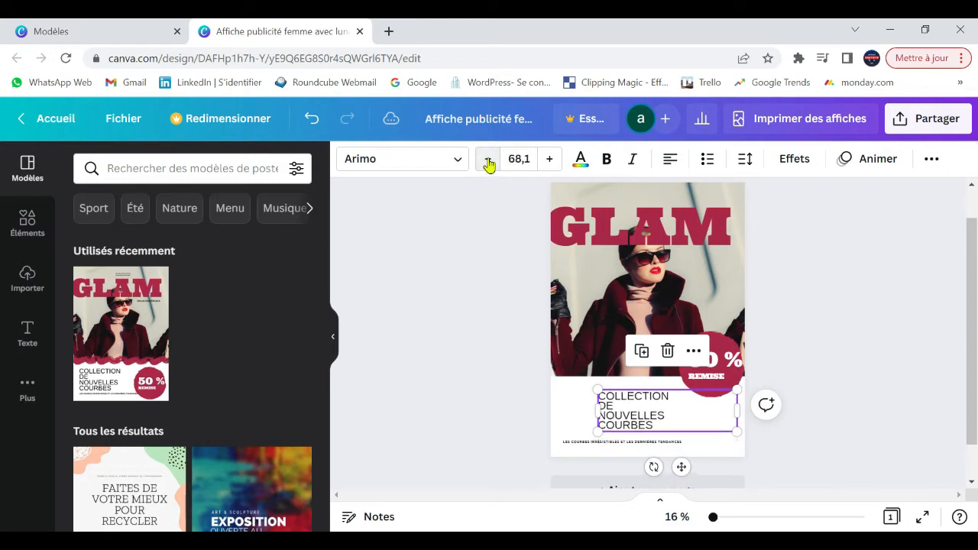
left_click(488, 160)
left_click(487, 159)
left_click_drag(738, 430, 701, 419)
left_click_drag(641, 415, 685, 422)
- Stack the GLAM title vertically with one letter per line, narrow its text box and align it along the poster's left edge
left_click(650, 210)
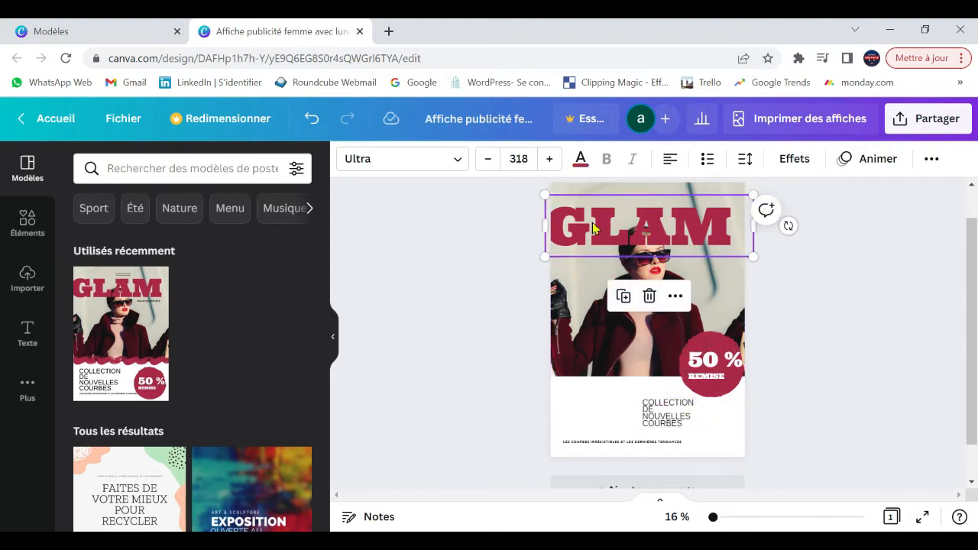
double_click(594, 221)
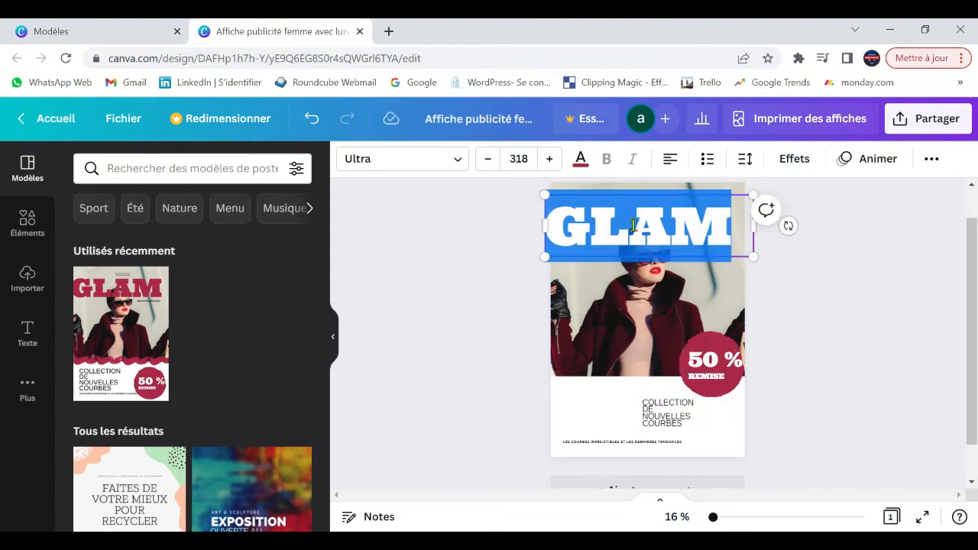
left_click(667, 226)
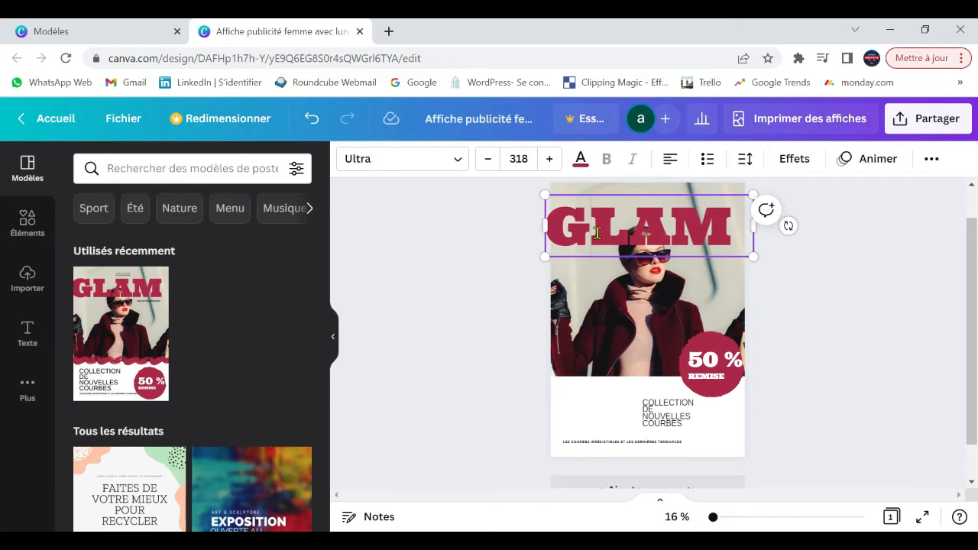
key("Return")
left_click(591, 304)
key("Return")
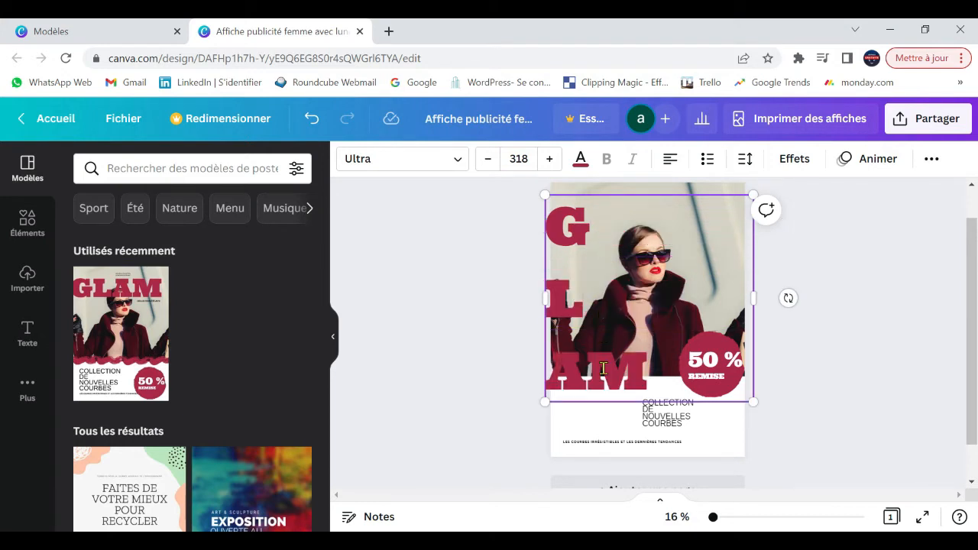
left_click(591, 374)
key("Return")
left_click_drag(754, 338, 616, 336)
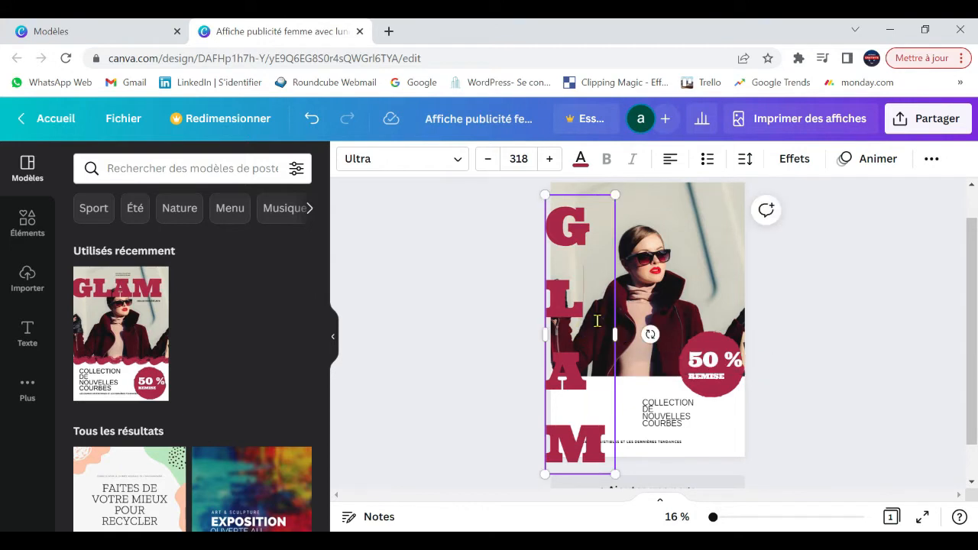
left_click(629, 303)
mouse_move(587, 294)
left_mouse_down()
mouse_move(603, 280)
mouse_move(596, 276)
left_mouse_up()
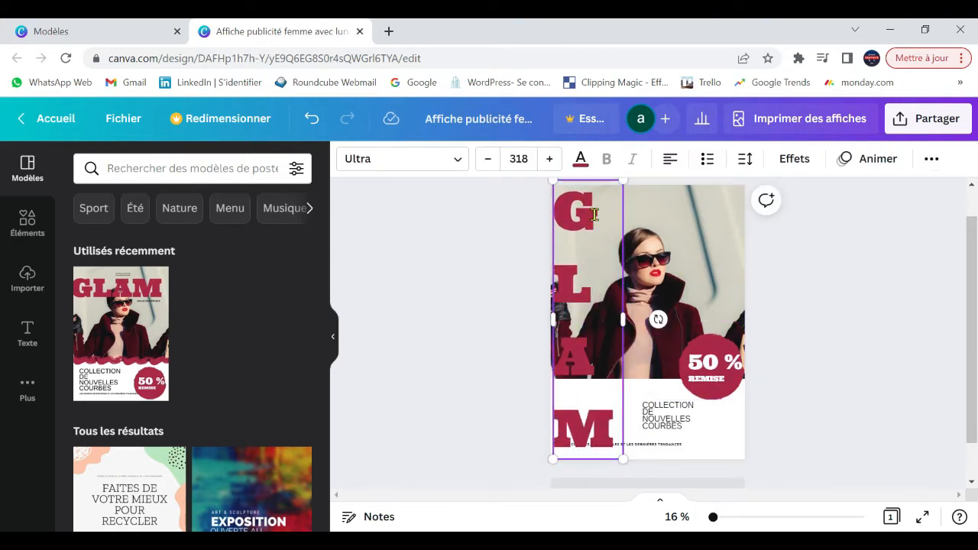
- Colour the letters G and A of the vertical title white
left_click_drag(582, 216, 563, 214)
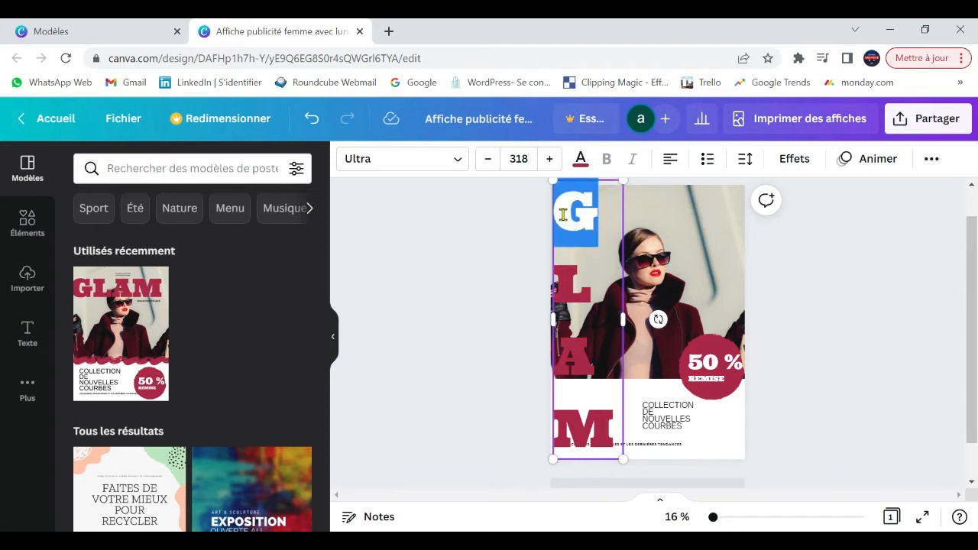
left_click(582, 162)
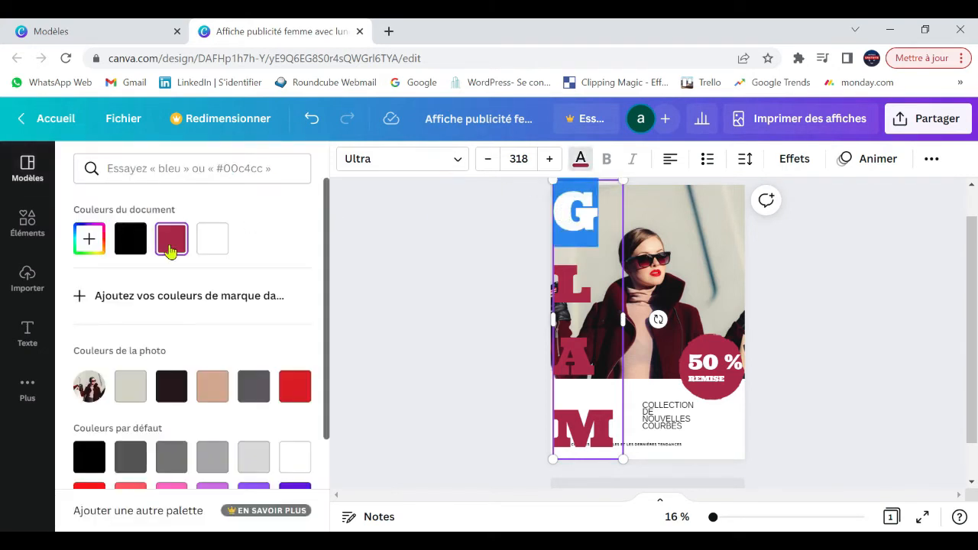
left_click(213, 240)
left_click(588, 357)
left_click_drag(587, 357, 568, 362)
left_click(575, 361)
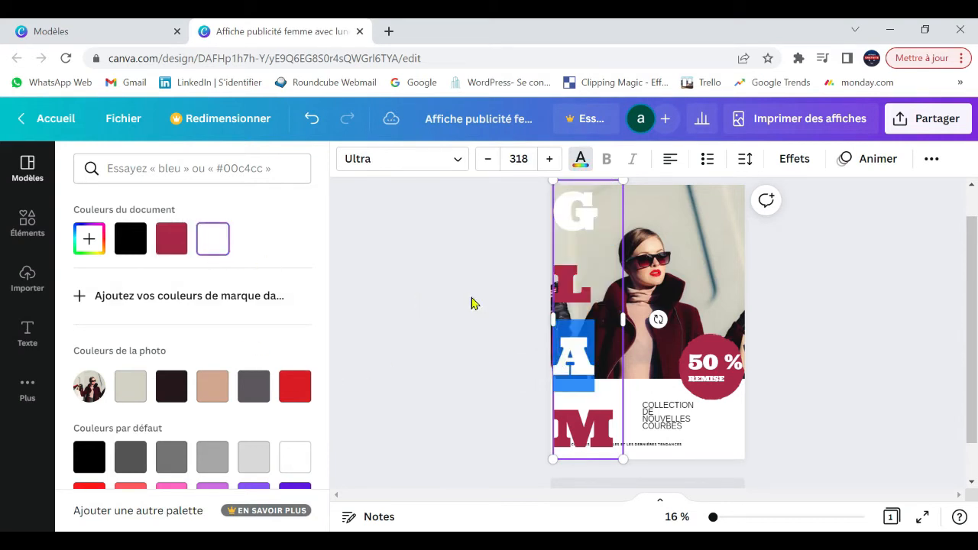
- Colour the letters L and M of the vertical title orange
double_click(557, 288)
scroll(290, 444, "down", 2)
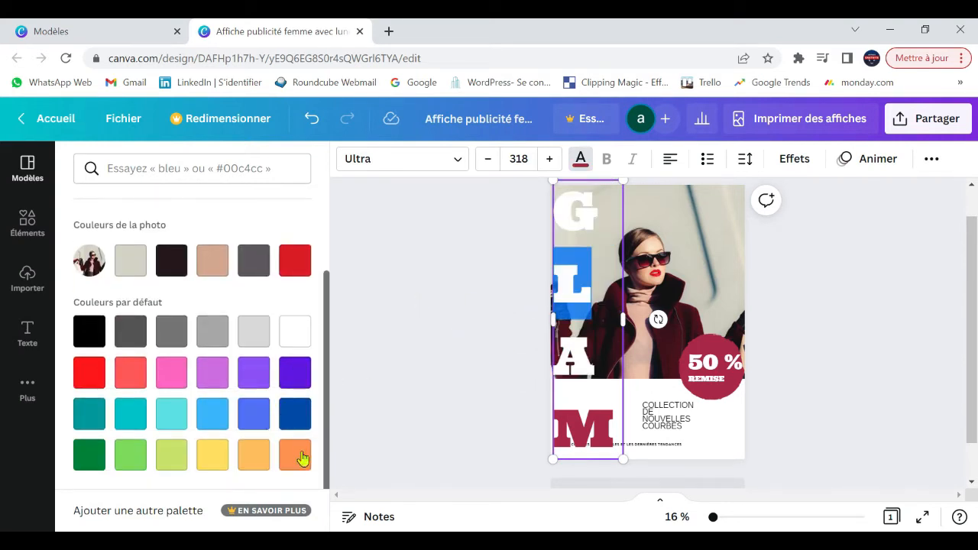
left_click(295, 455)
double_click(601, 438)
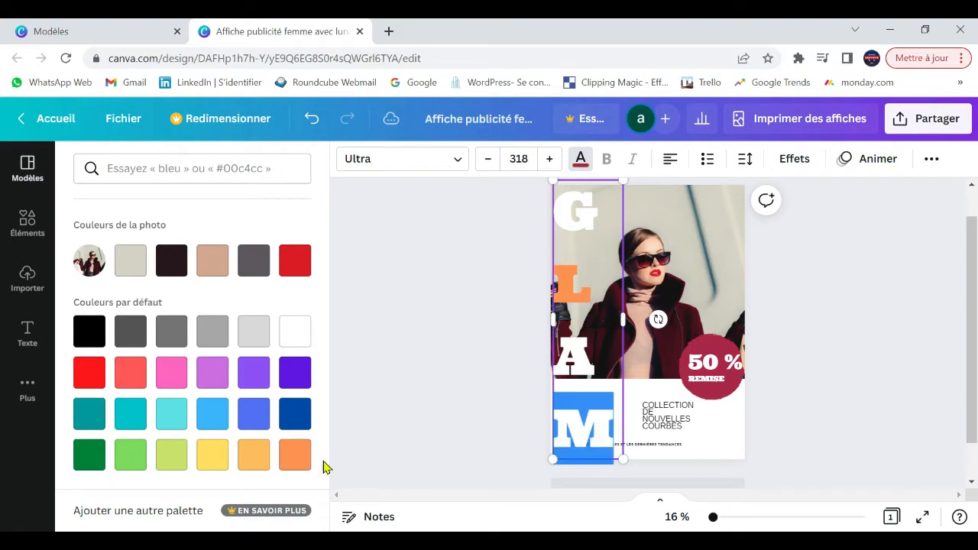
left_click(293, 462)
- Search the elements for "shopping" and browse the photo results
left_click(727, 265)
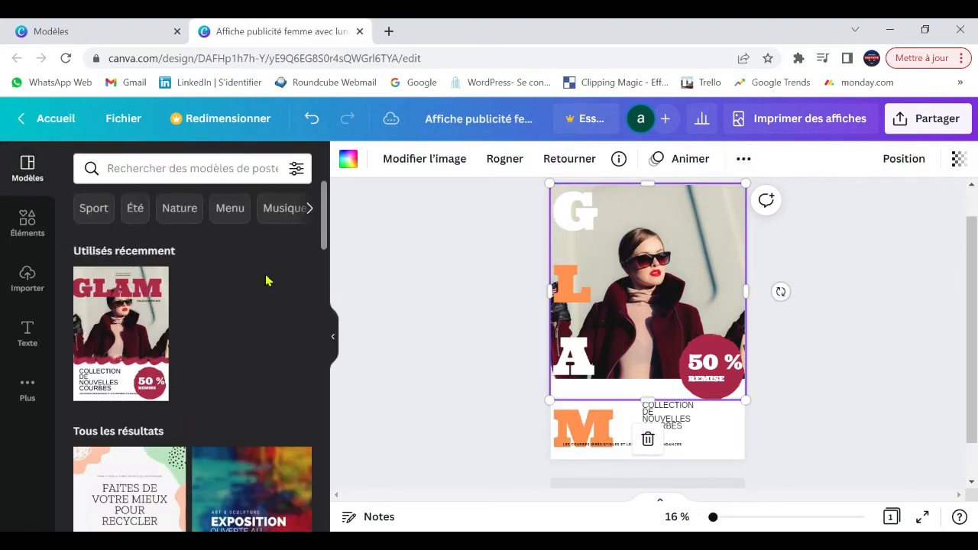
left_click(27, 223)
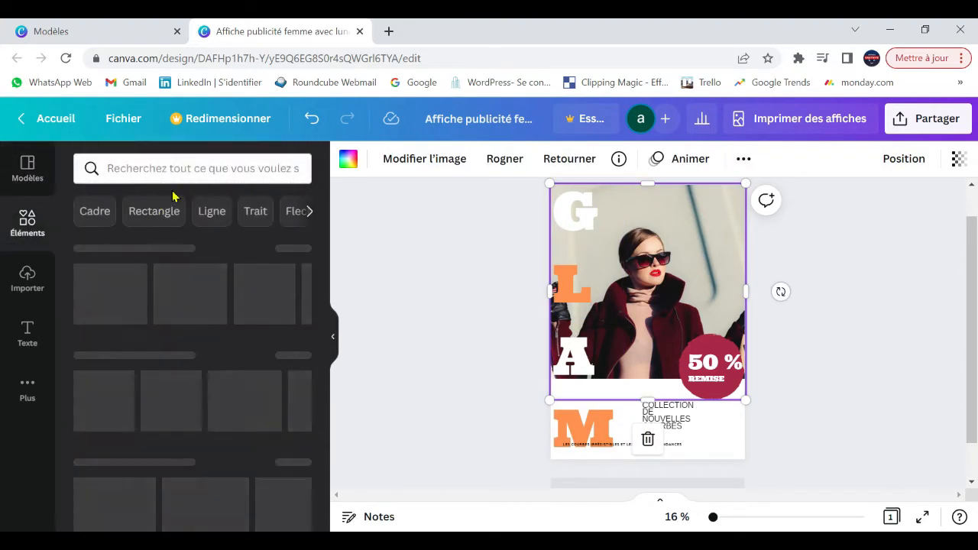
left_click(194, 167)
type("s")
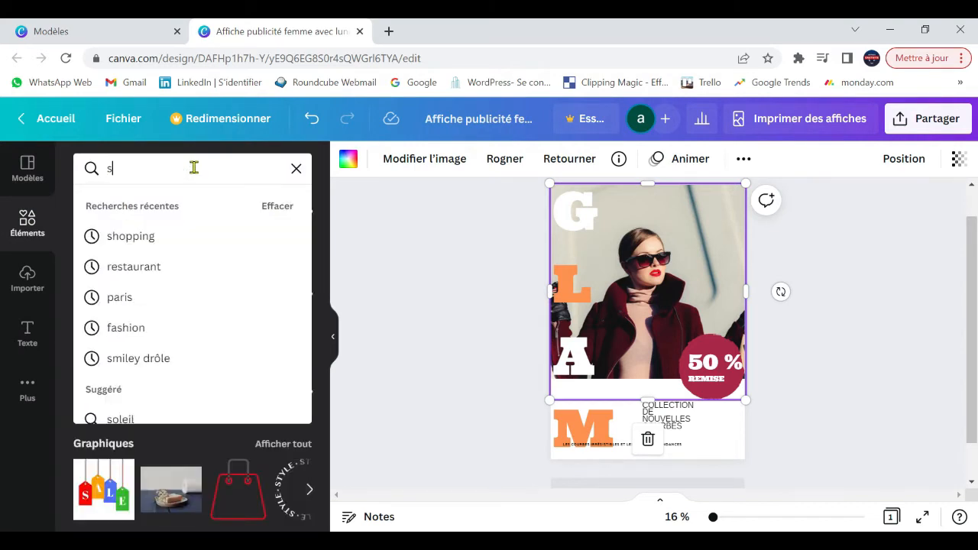
type("hopp")
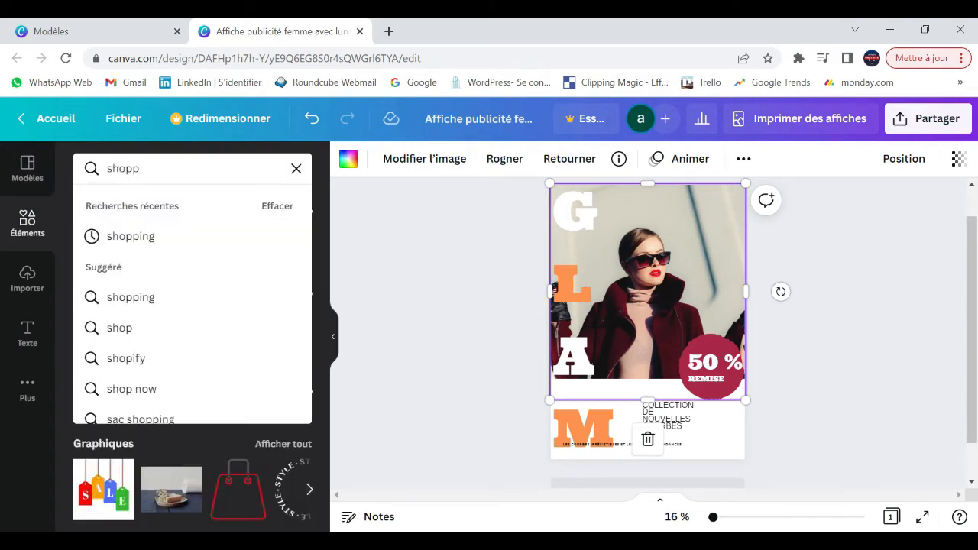
type("ing")
key("Return")
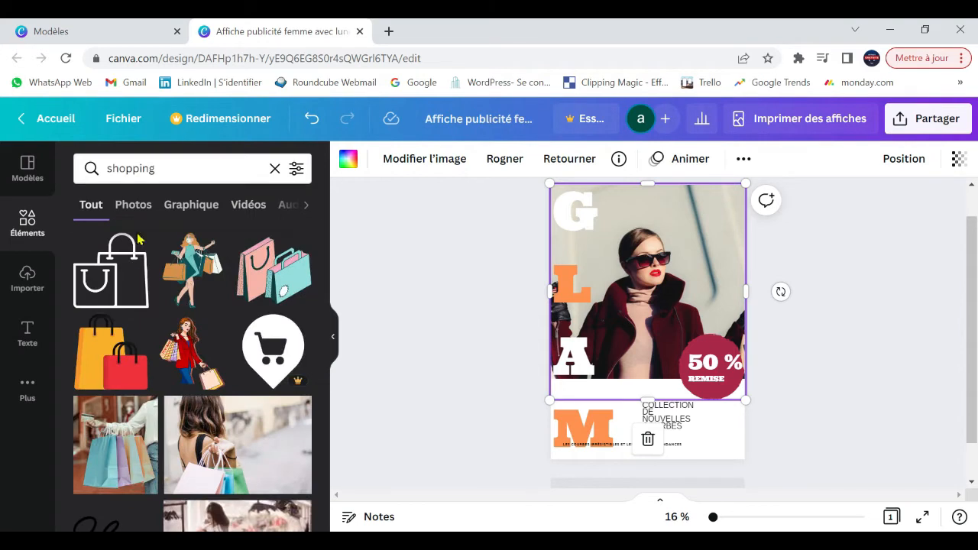
left_click(133, 204)
scroll(215, 394, "down", 5)
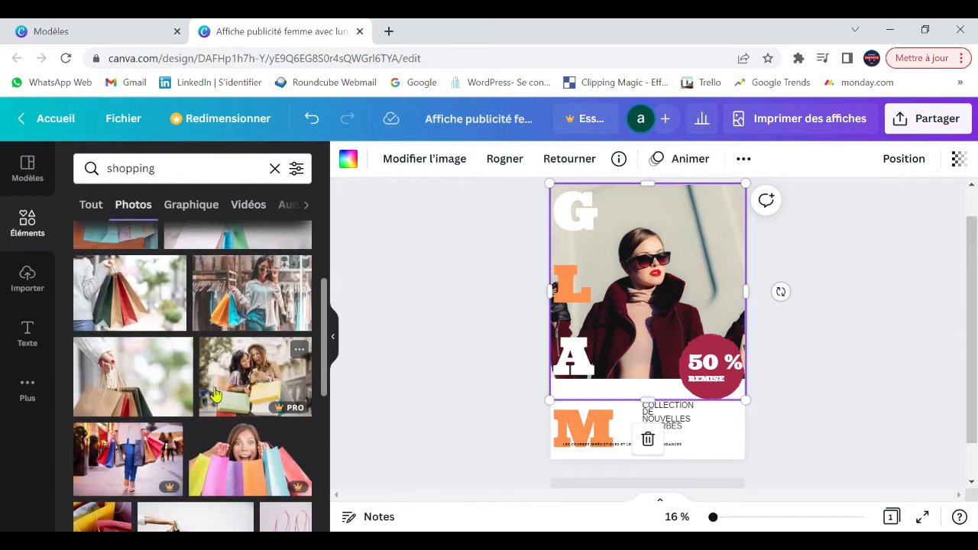
- Try the photo of two laughing women on the poster, and replace it with the woman in sunglasses holding shopping bags
left_click_drag(220, 392, 573, 329)
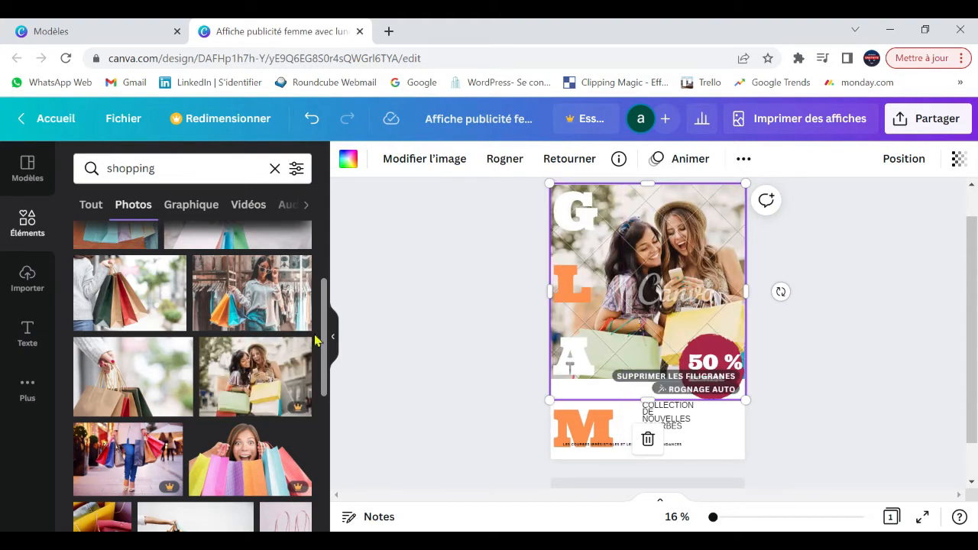
scroll(251, 390, "up", 3)
left_click(253, 436)
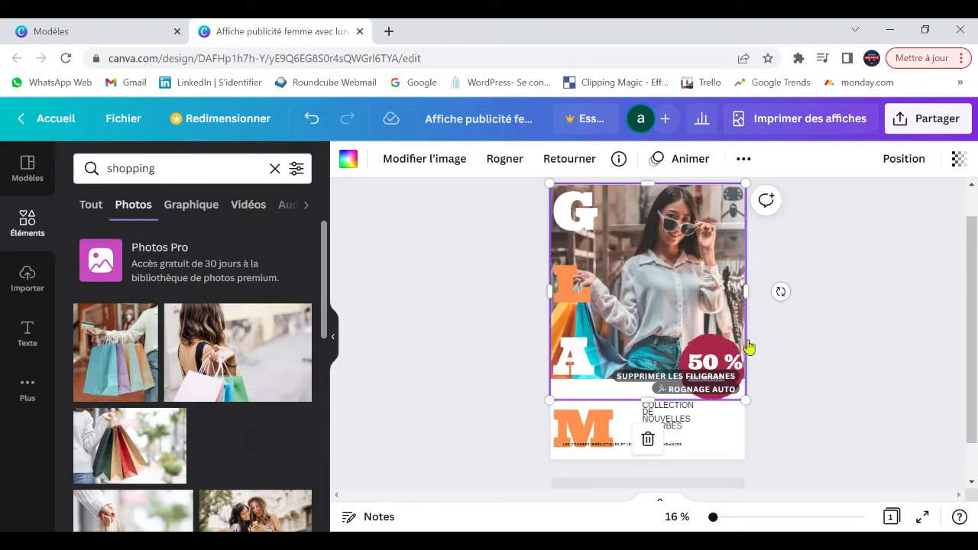
- Nudge the COLLECTION text slightly left and move the small tagline down to the poster's bottom edge
left_click(876, 385)
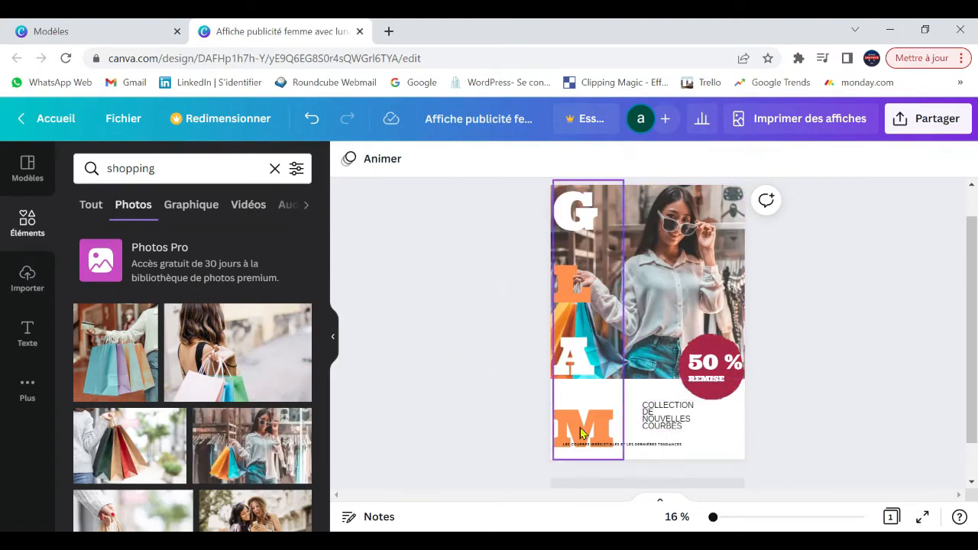
left_click(682, 422)
left_click_drag(642, 446, 666, 457)
- Try the Biseautage, Contour and Écho effects on the GLAM title and apply the Glitch effect
left_click(574, 250)
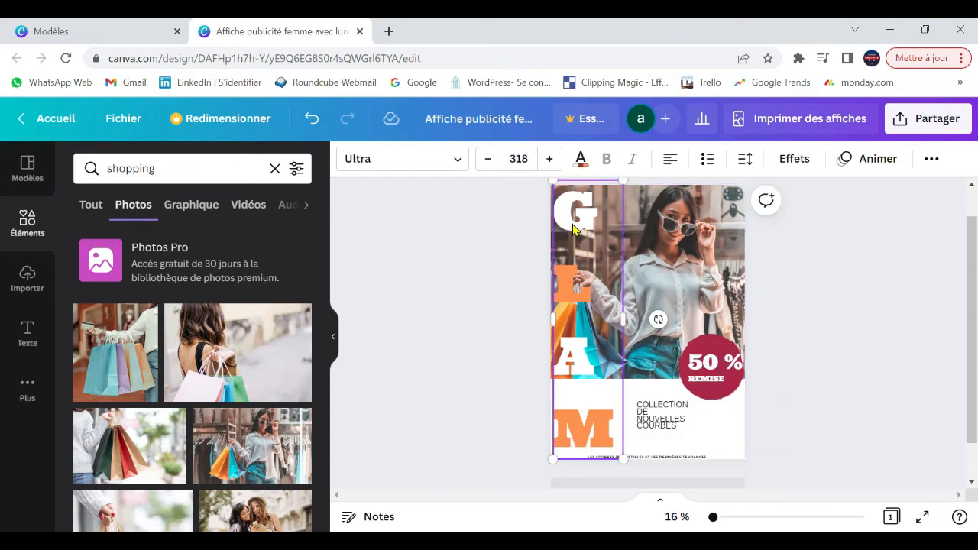
left_click(796, 160)
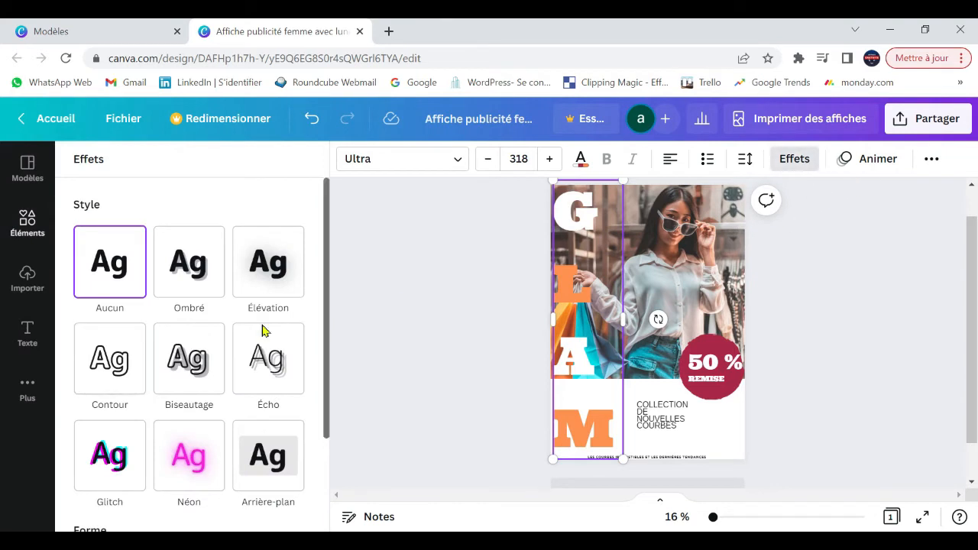
left_click(170, 372)
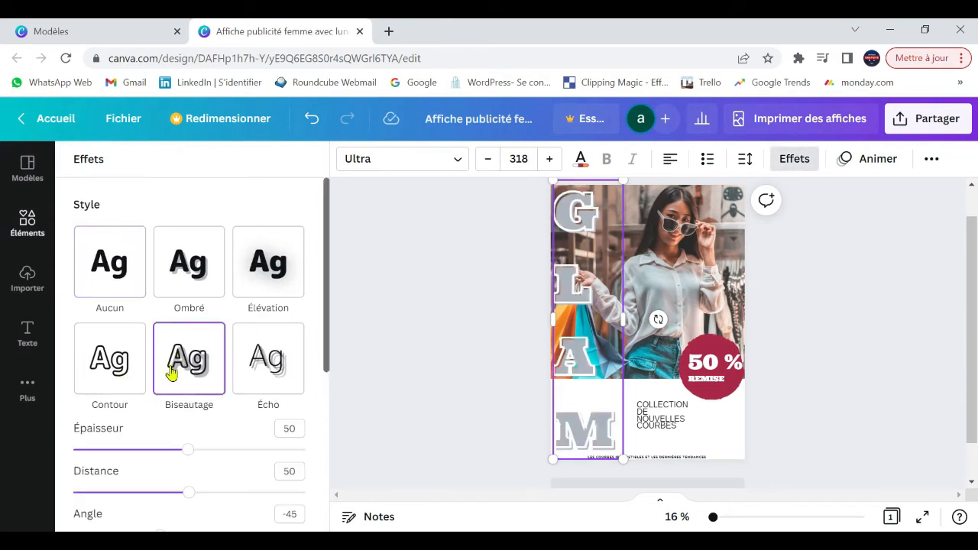
left_click(122, 378)
left_click(274, 370)
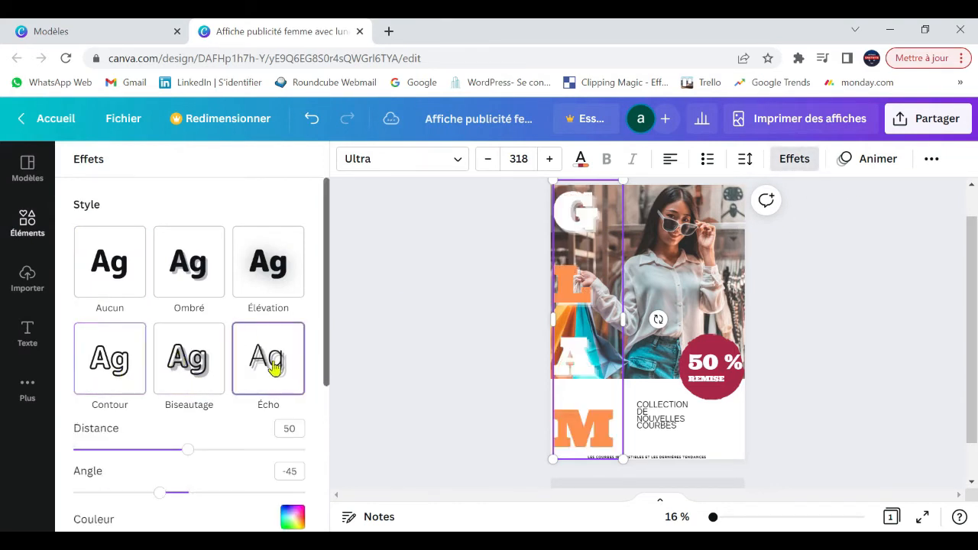
scroll(252, 387, "down", 3)
left_click(131, 356)
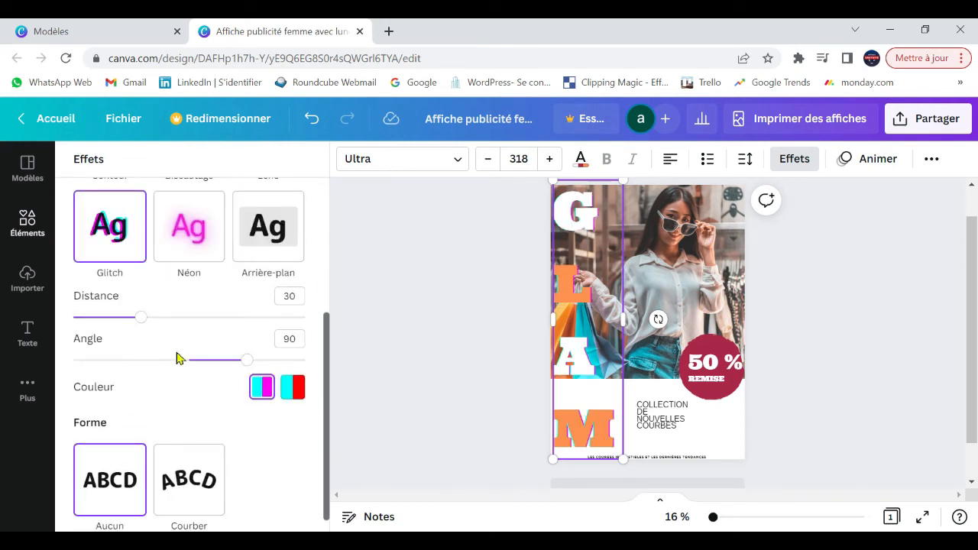
- Set the title's Glitch effect to an angle of 74 and a distance of 40
scroll(218, 366, "down", 1)
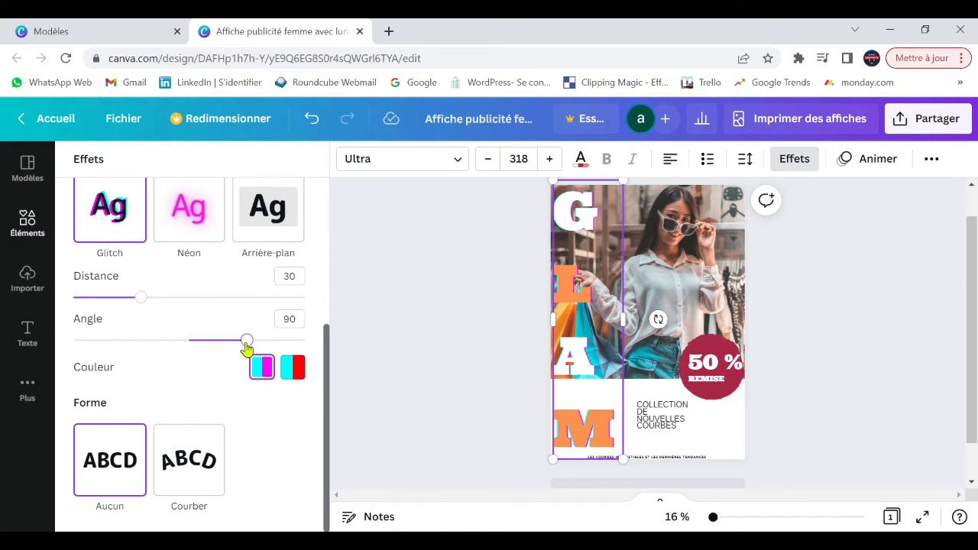
left_click_drag(246, 348, 237, 346)
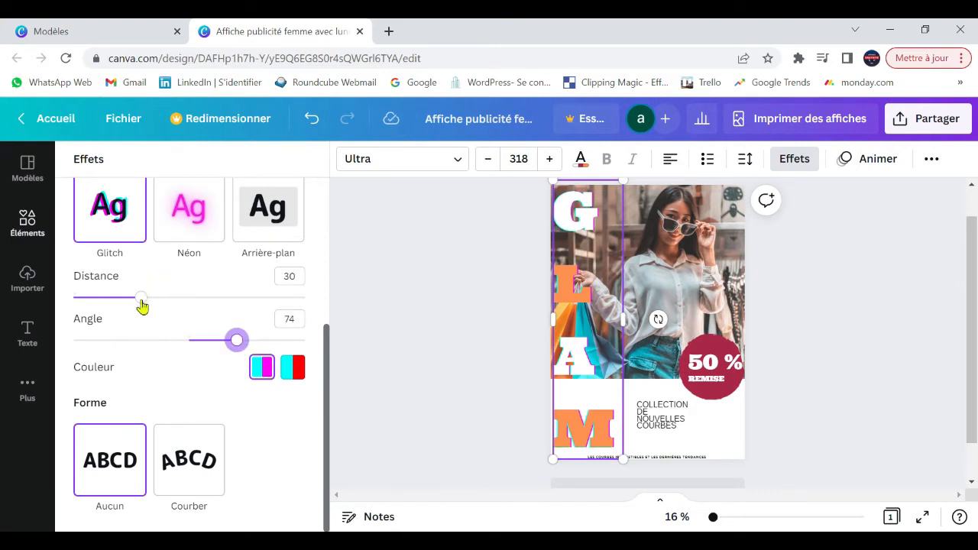
left_click_drag(142, 304, 166, 306)
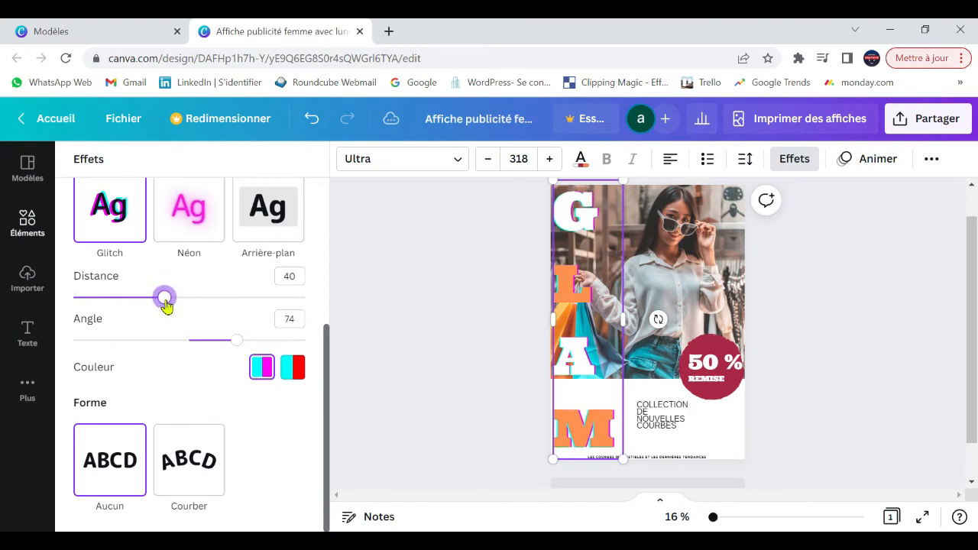
left_click(825, 355)
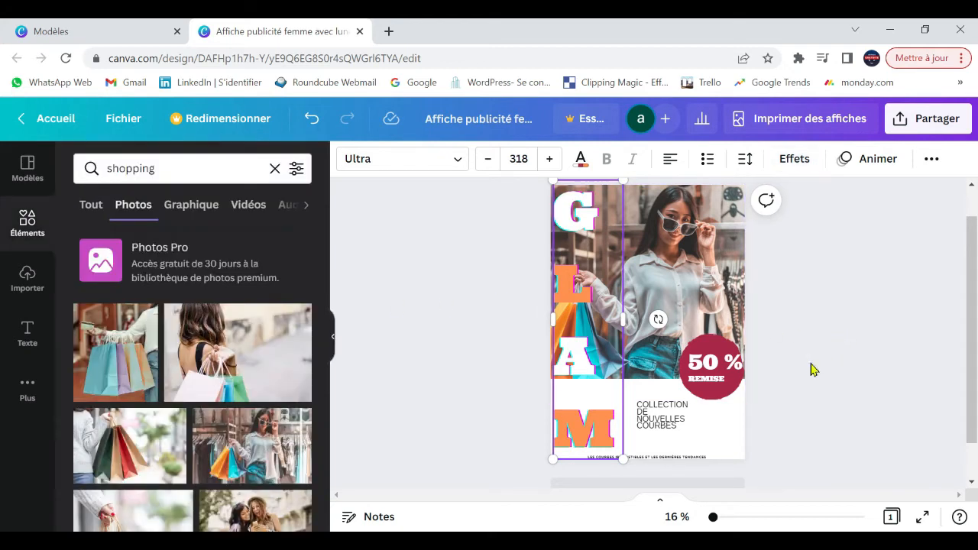
- Adjust the poster photo's brightness (Luminosité) to 10 and contrast (Contraste) to 17
left_click(694, 308)
left_click(428, 159)
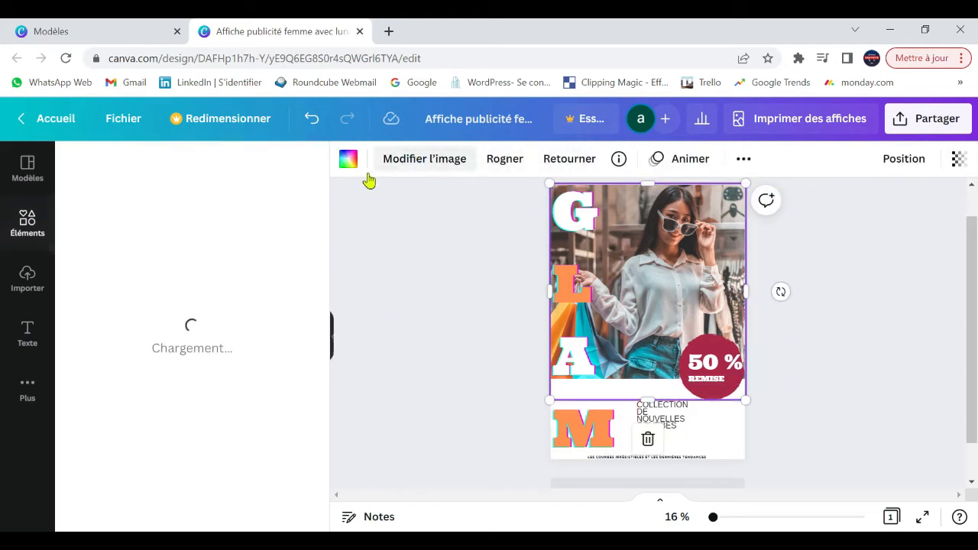
scroll(178, 366, "down", 1)
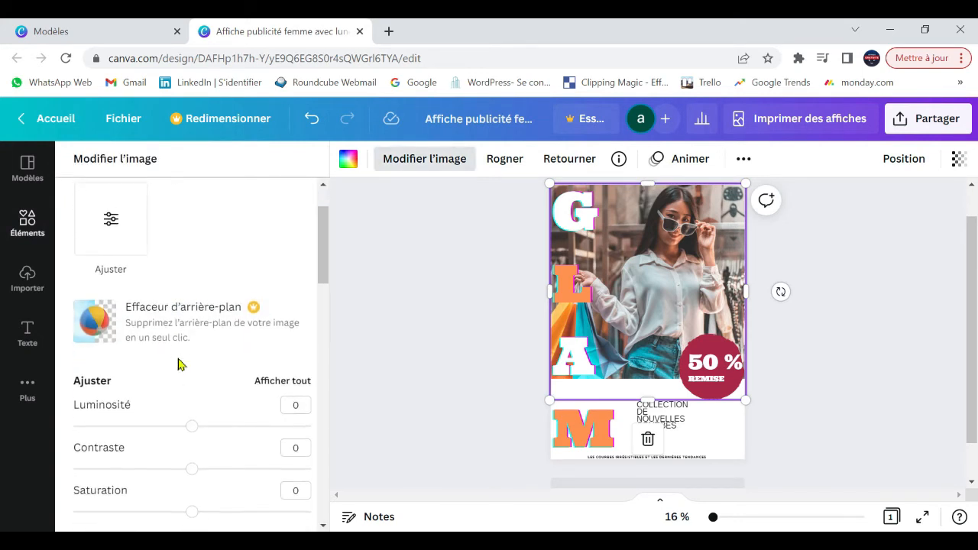
mouse_move(199, 426)
left_mouse_down()
mouse_move(219, 428)
mouse_move(205, 427)
left_mouse_up()
left_click_drag(192, 473, 214, 473)
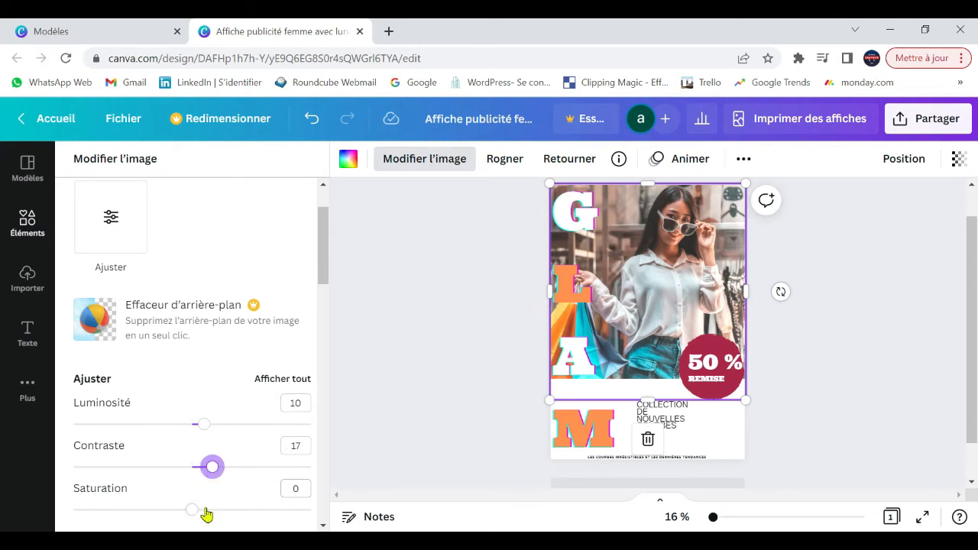
- Set the poster photo's saturation to 11 and finish the image adjustments
mouse_move(192, 511)
left_mouse_down()
mouse_move(214, 514)
mouse_move(204, 510)
left_mouse_up()
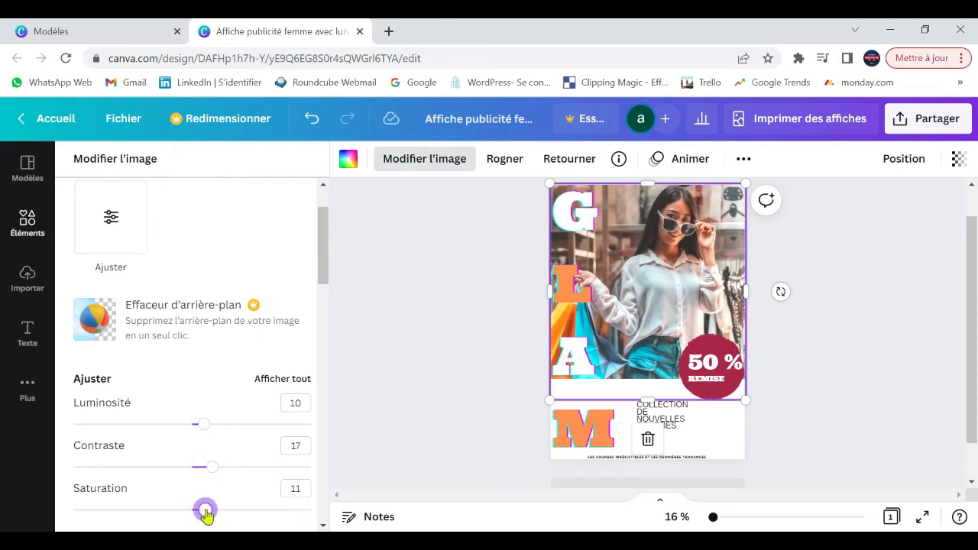
left_click(801, 391)
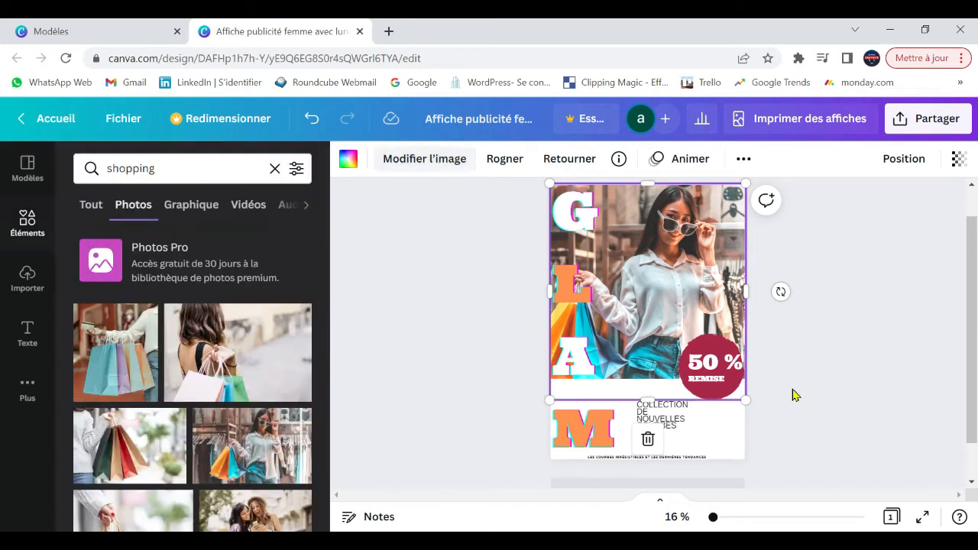
- Recolour the discount circle with the photo's teal, darkened to #2E8594
left_click(739, 398)
left_click(348, 160)
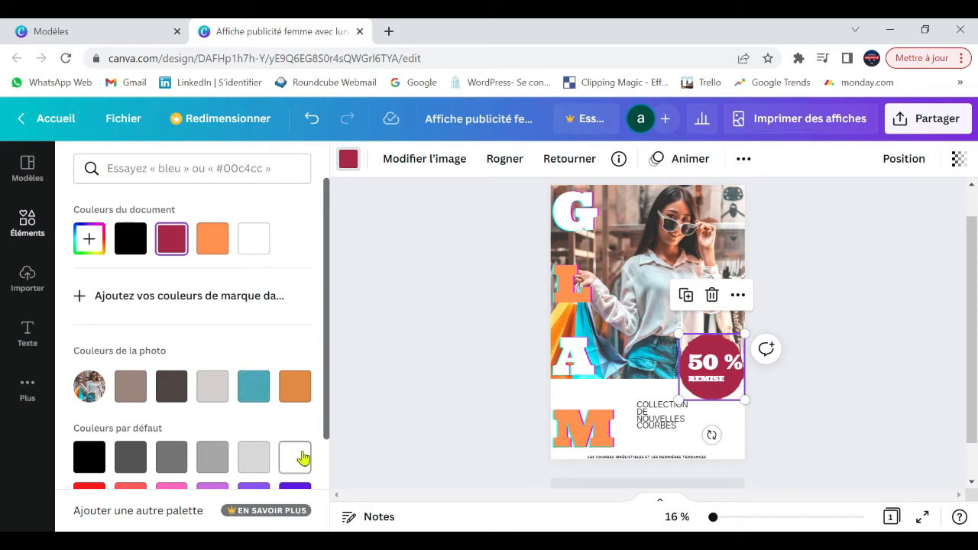
left_click(255, 386)
left_click(89, 239)
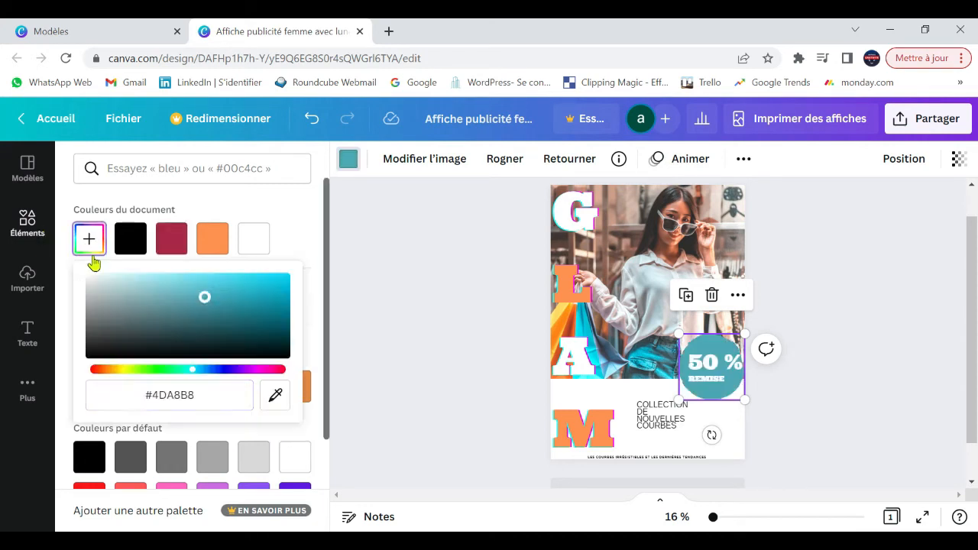
mouse_move(209, 297)
left_mouse_down()
mouse_move(228, 288)
mouse_move(221, 309)
left_mouse_up()
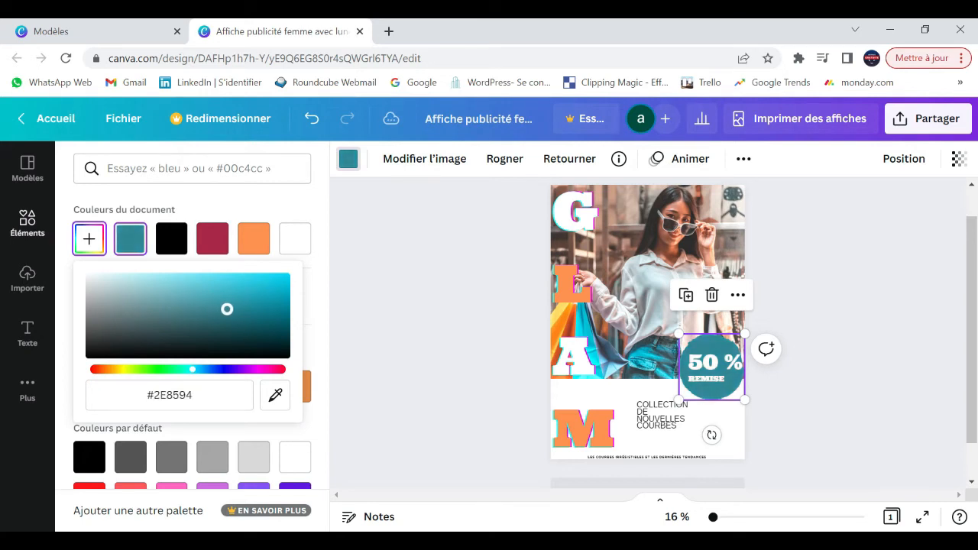
- Change the 50 % and REMISE texts in the discount circle to orange
left_click(715, 362)
left_click(715, 363)
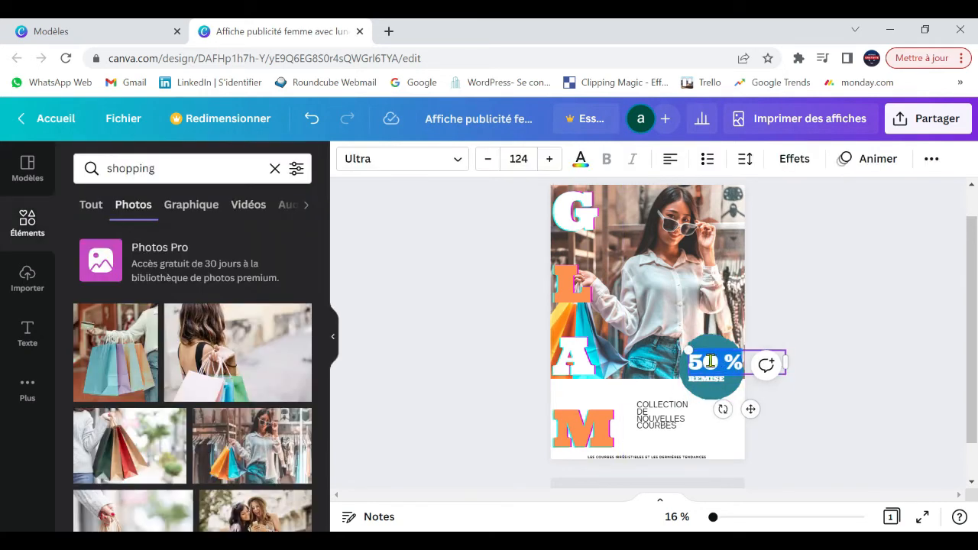
left_click(580, 158)
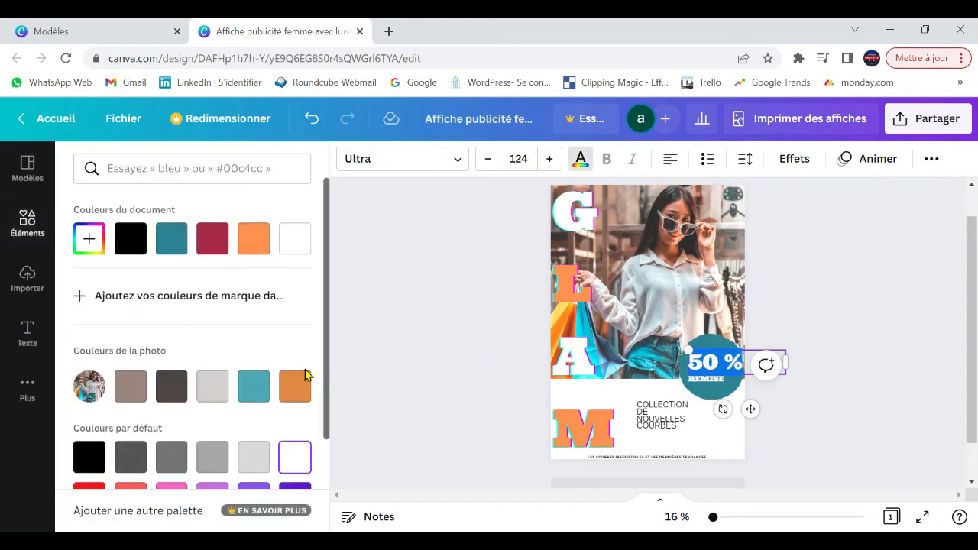
left_click(869, 343)
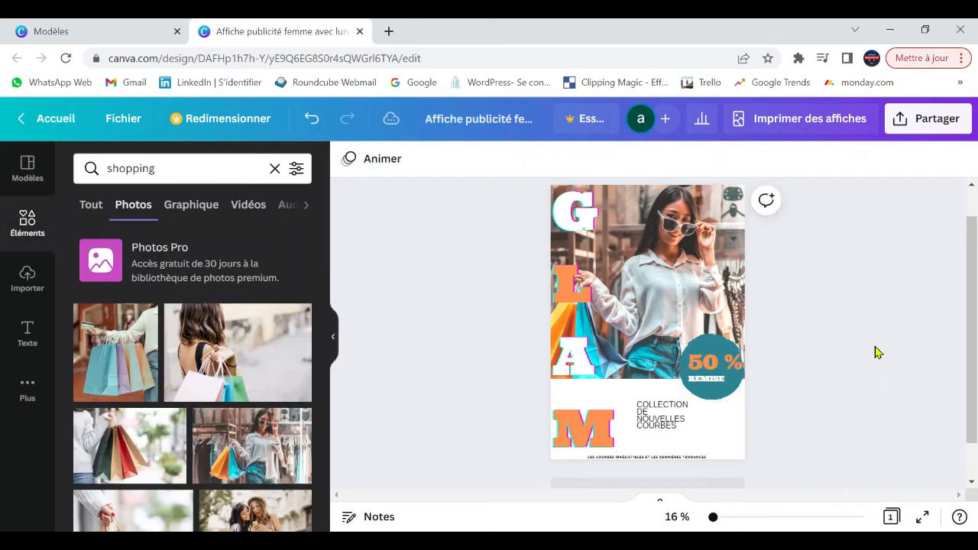
left_click(713, 386)
left_click(581, 158)
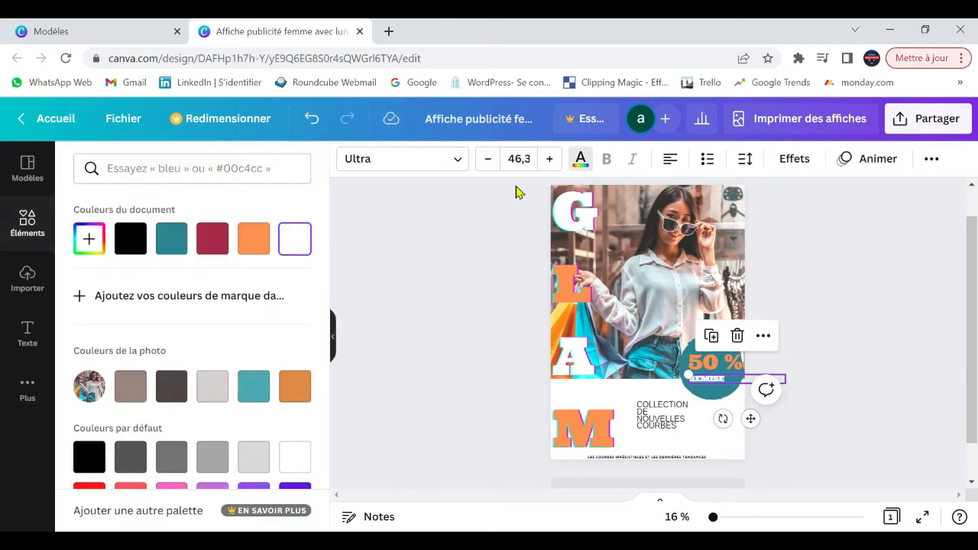
left_click(250, 248)
left_click(764, 426)
- Increase the COLLECTION text's font size to 62,3 and replace its wording with "NOUVELLES COLLECTIONS !"
left_click(655, 426)
left_click(659, 421)
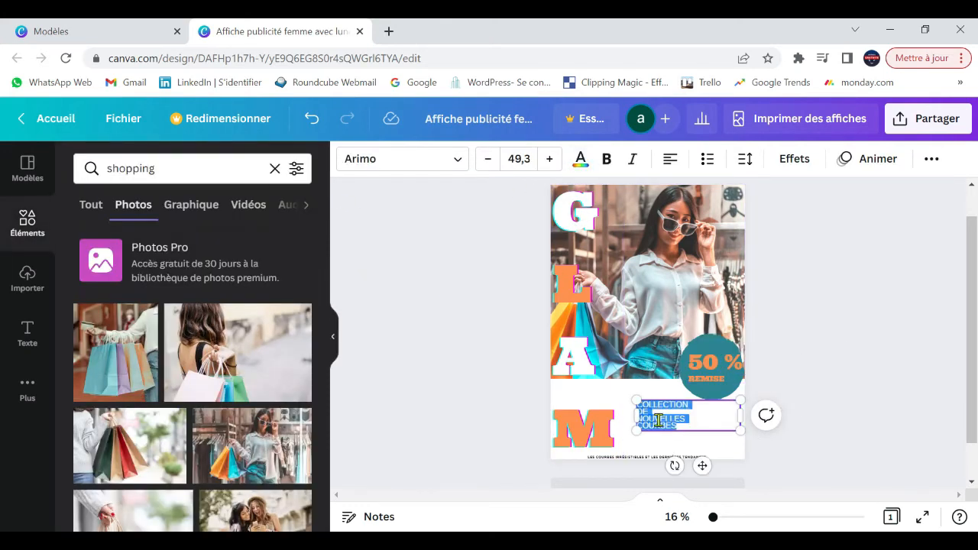
left_click(550, 158)
left_click(550, 158)
left_click(550, 158)
left_click(550, 158)
left_click(549, 158)
left_click(549, 158)
left_click(549, 159)
left_click(550, 158)
left_click(549, 158)
left_click(549, 158)
left_click(550, 159)
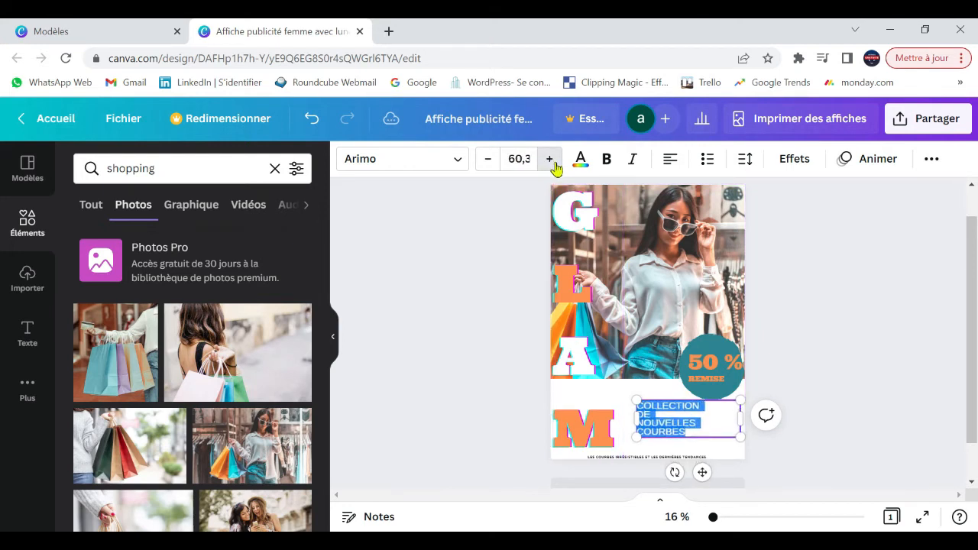
left_click(549, 159)
left_click(549, 158)
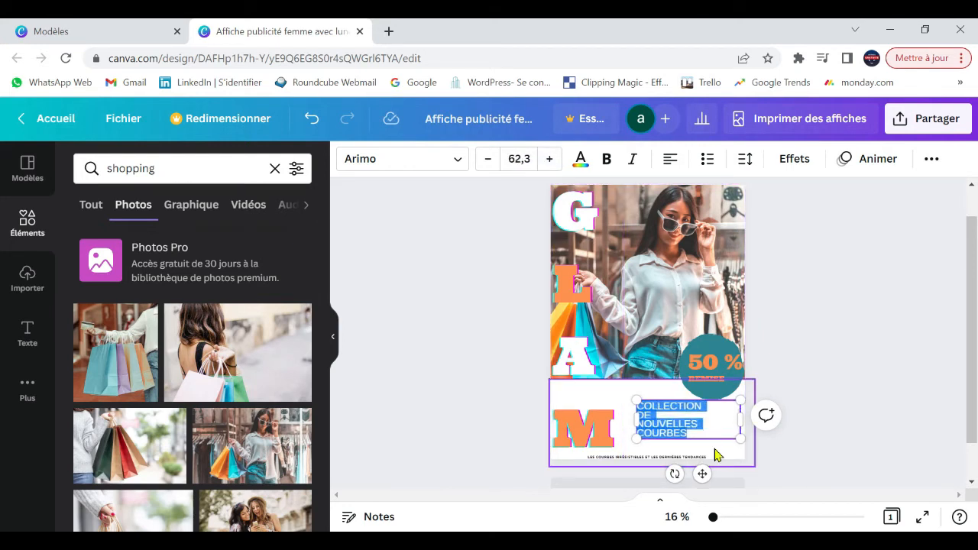
type("N")
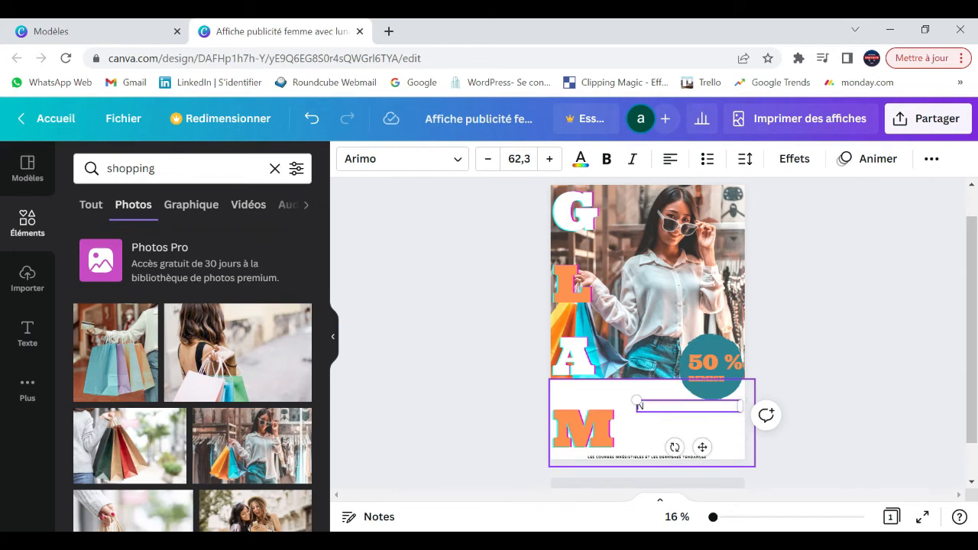
type("OUVELLES COLLECTIONS")
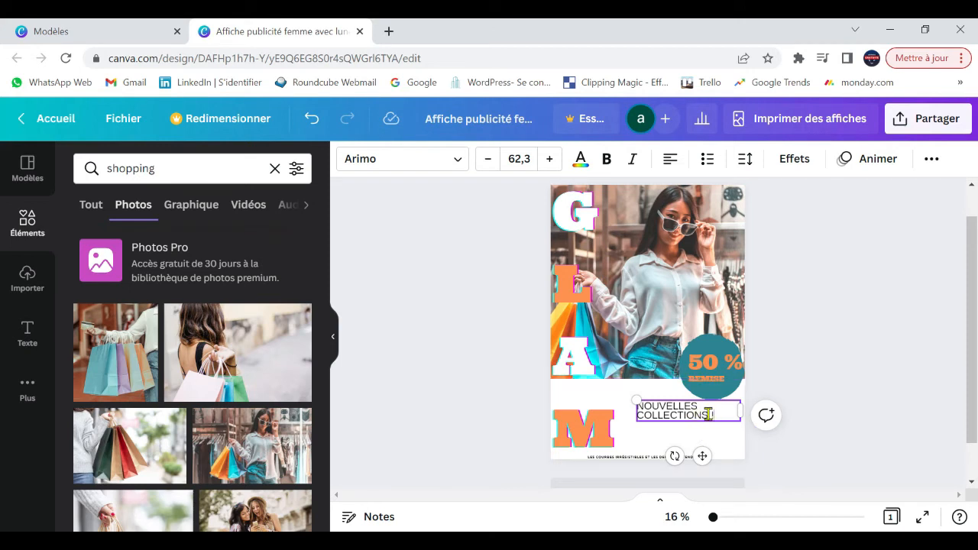
- Make the word COLLECTIONS bold and move the text block slightly down towards the letter M
left_click_drag(710, 417, 644, 417)
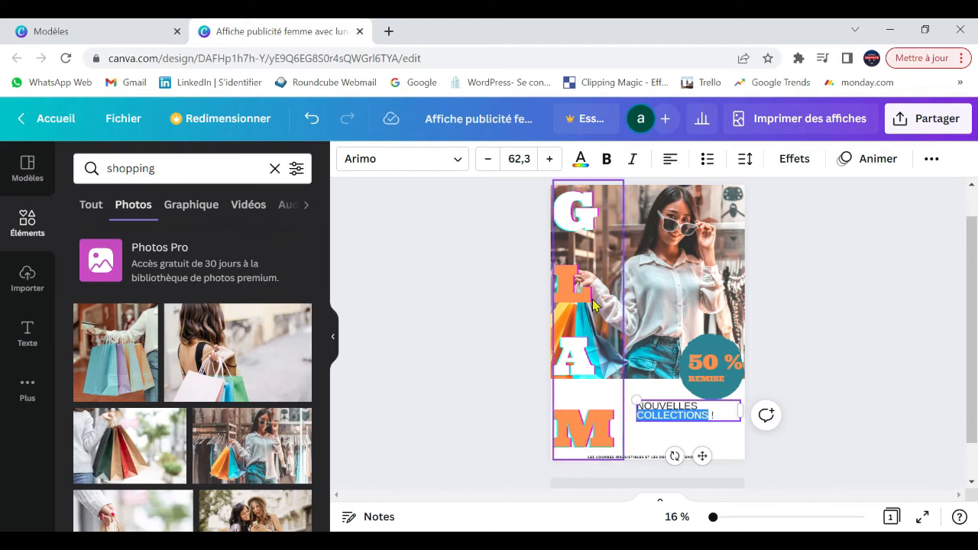
left_click(607, 158)
left_click(753, 434)
left_click(693, 420)
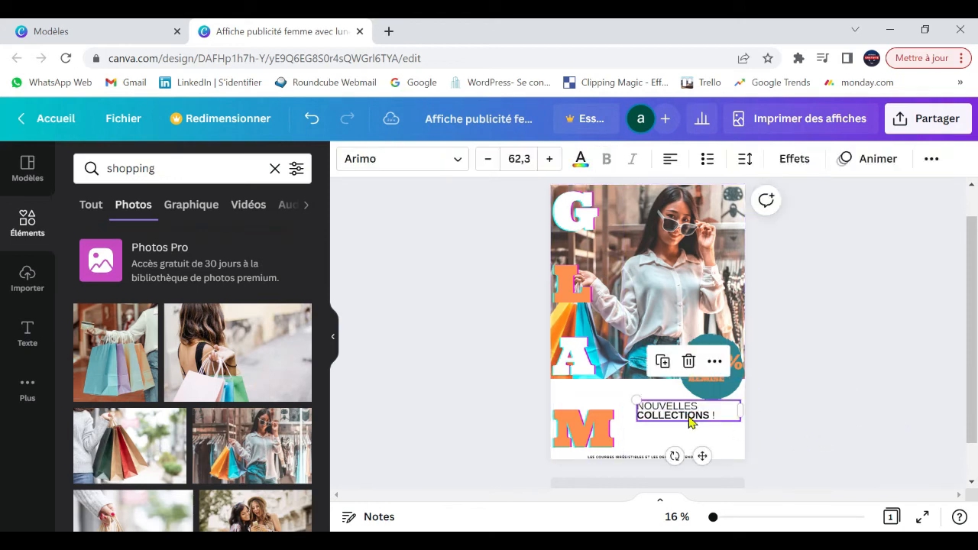
left_click_drag(703, 454, 687, 462)
left_click(674, 461)
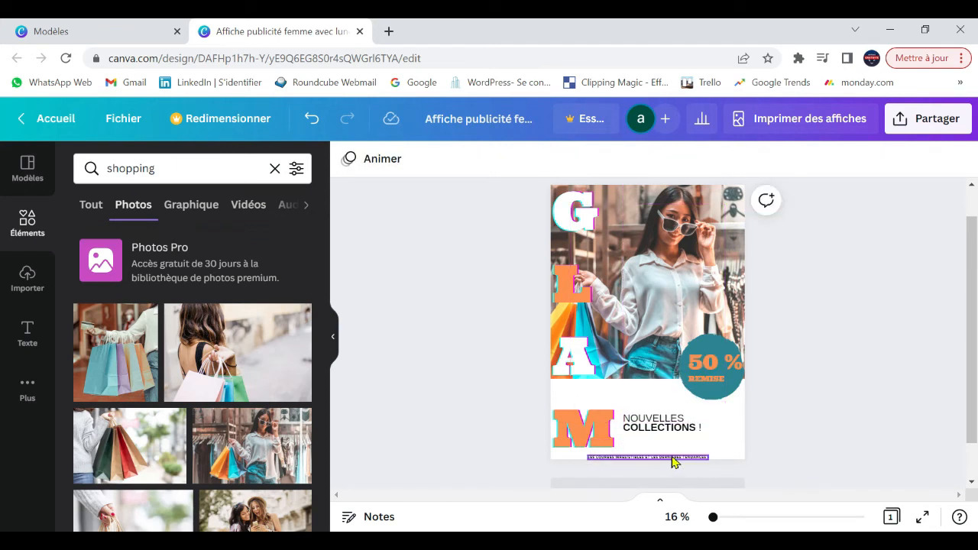
left_click(673, 457)
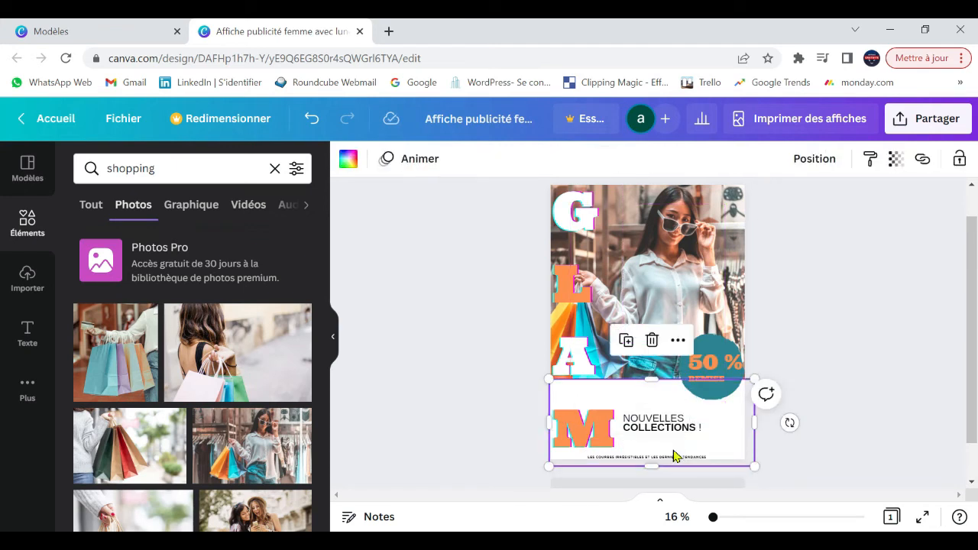
double_click(673, 458)
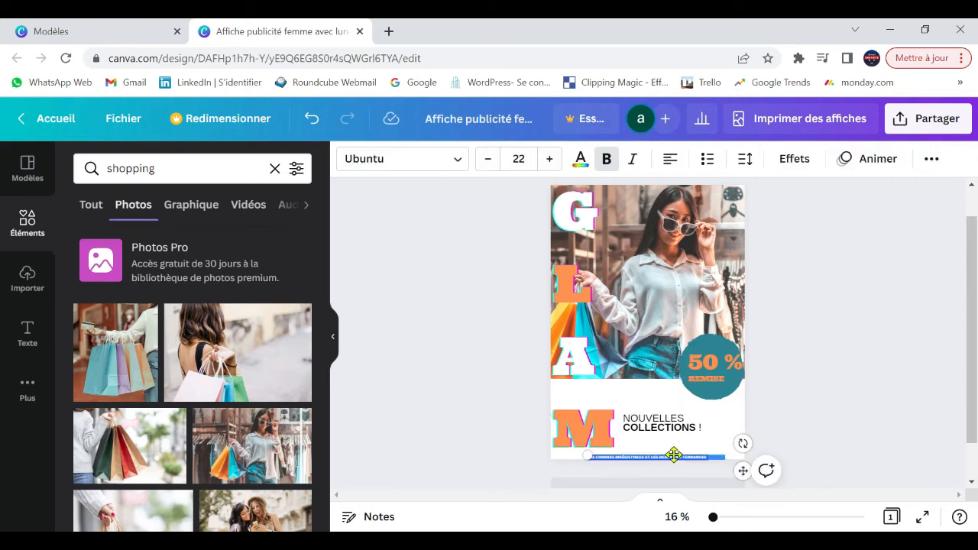
key("BackSpace")
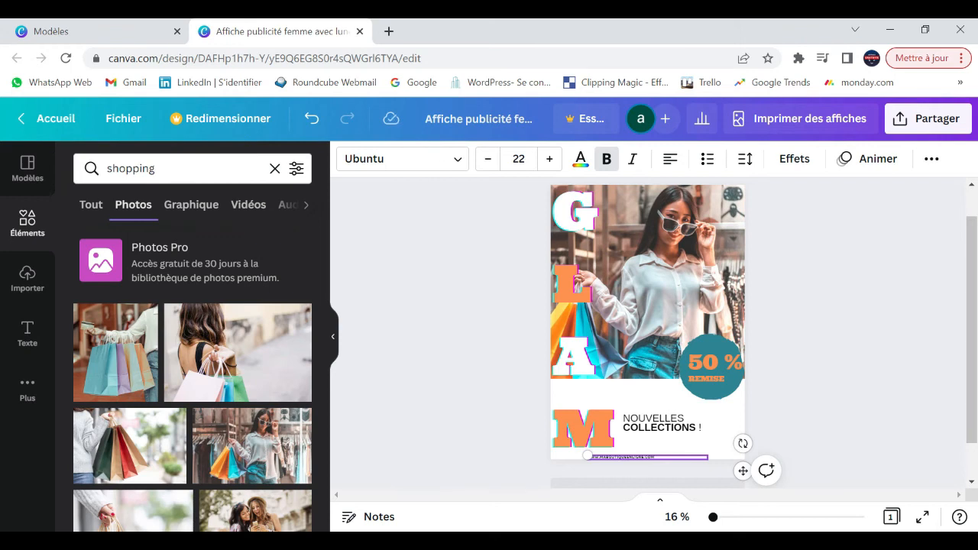
left_click(664, 461)
left_click(643, 462)
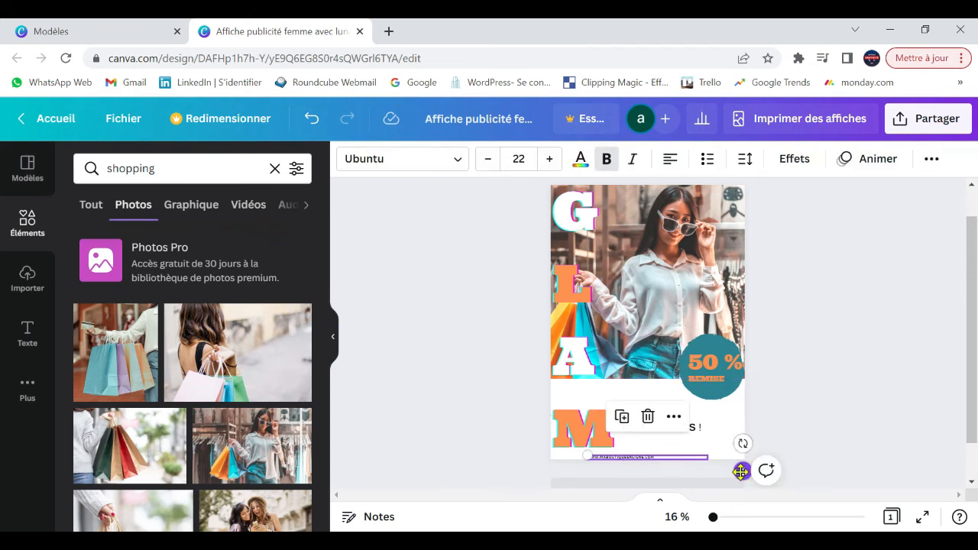
- Centre the web address horizontally on the poster and raise it slightly from the bottom edge
left_click_drag(740, 471, 747, 471)
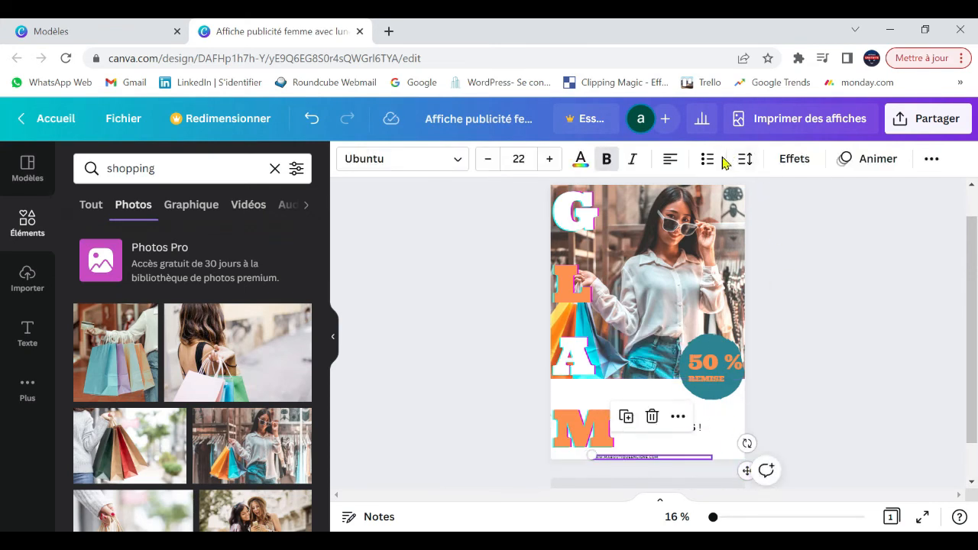
left_click(854, 388)
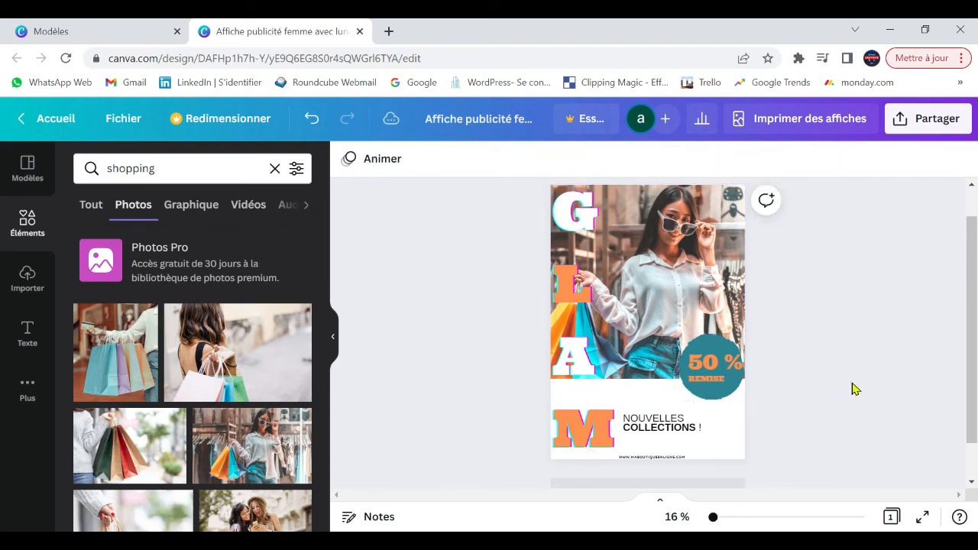
left_click(674, 465)
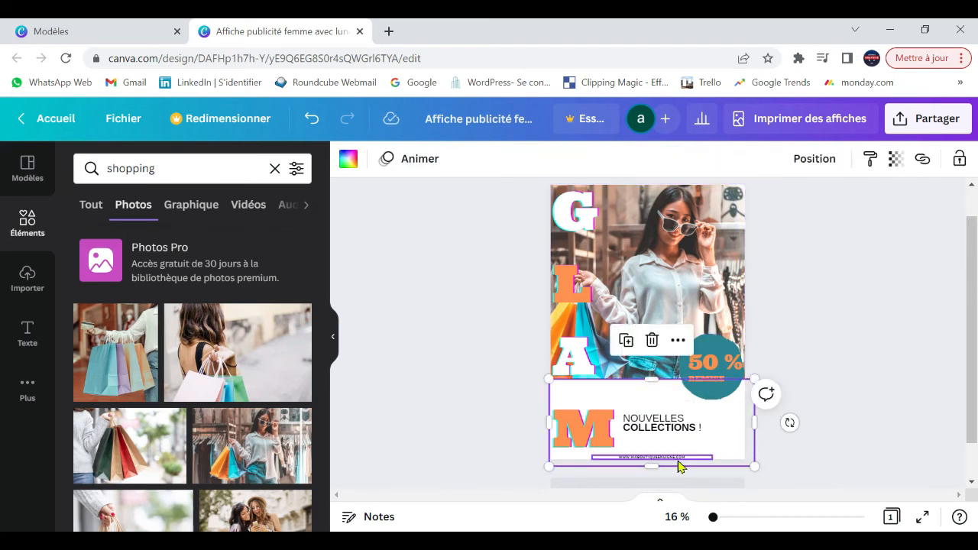
left_click(677, 462)
left_click_drag(747, 467, 747, 462)
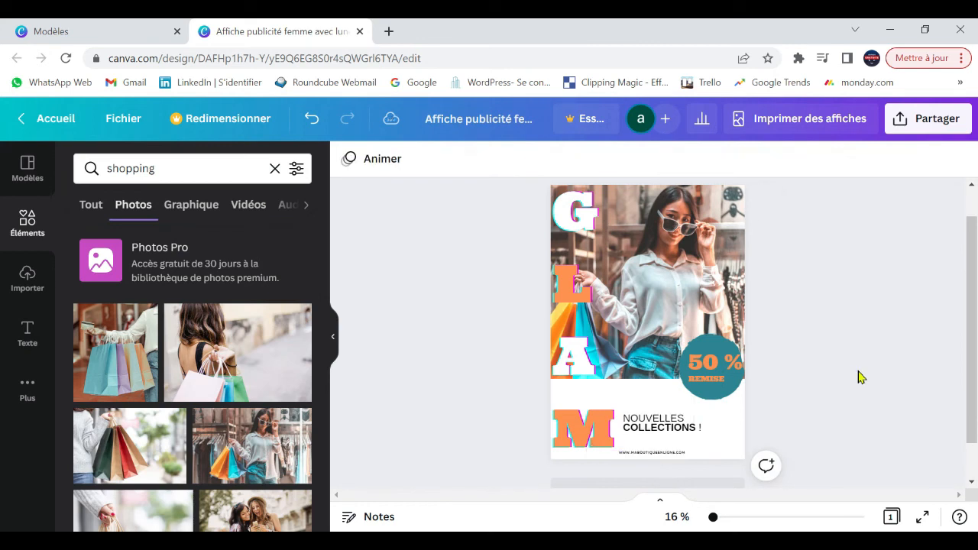
- Move the NOUVELLES COLLECTIONS ! text up to just below the photo
left_click(671, 429)
left_click_drag(671, 429, 664, 400)
left_click(864, 364)
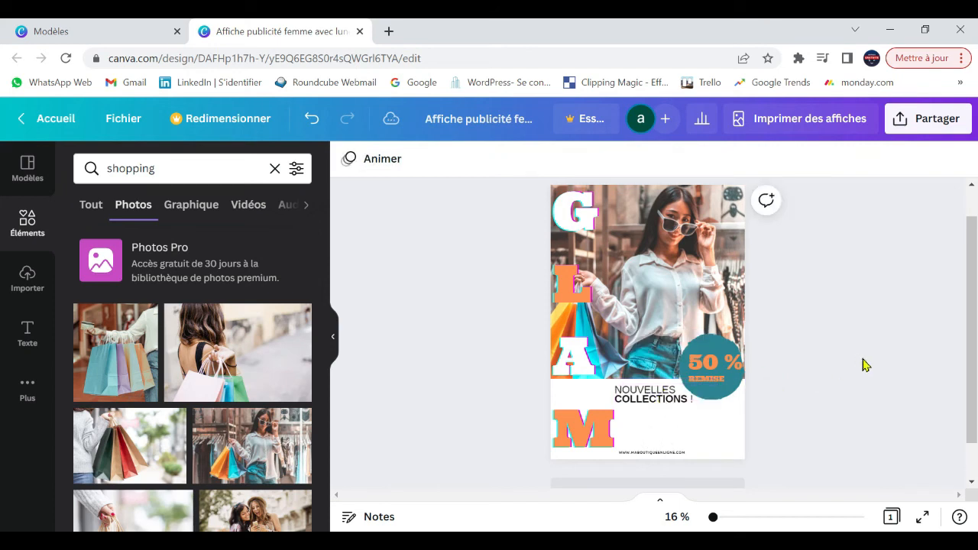
scroll(866, 367, "up", 1)
scroll(866, 367, "down", 2)
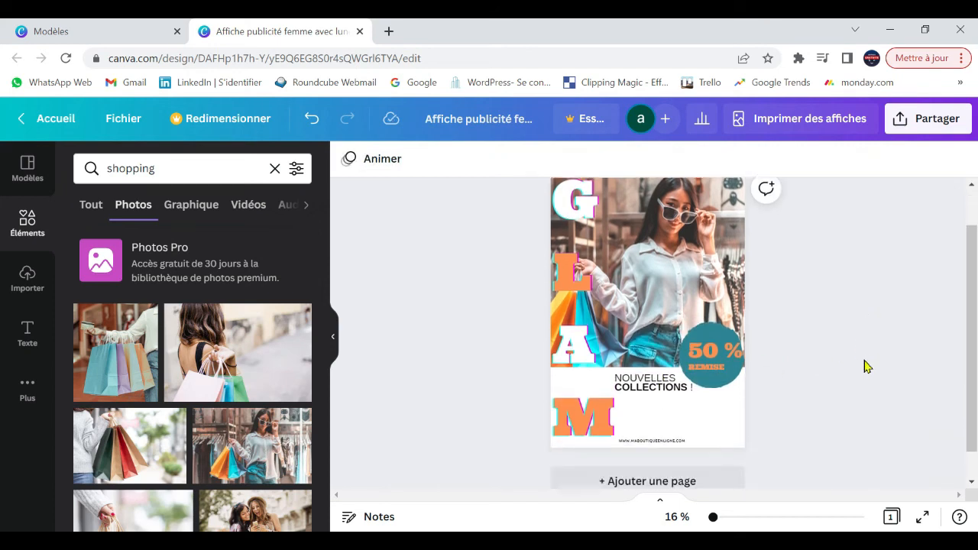
scroll(866, 367, "up", 2)
scroll(974, 344, "down", 1)
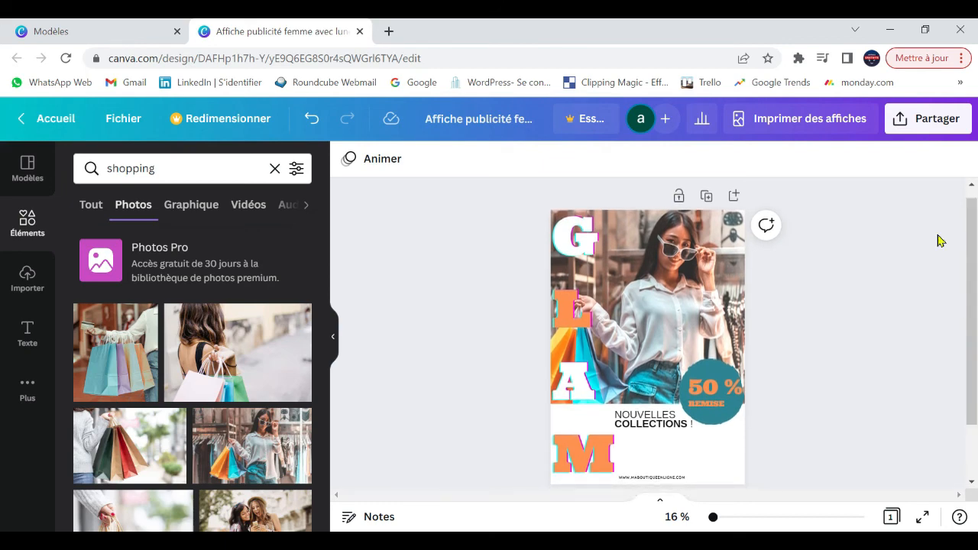
- Examine the file types offered for downloading the poster, and close the download options without exporting
left_click(910, 126)
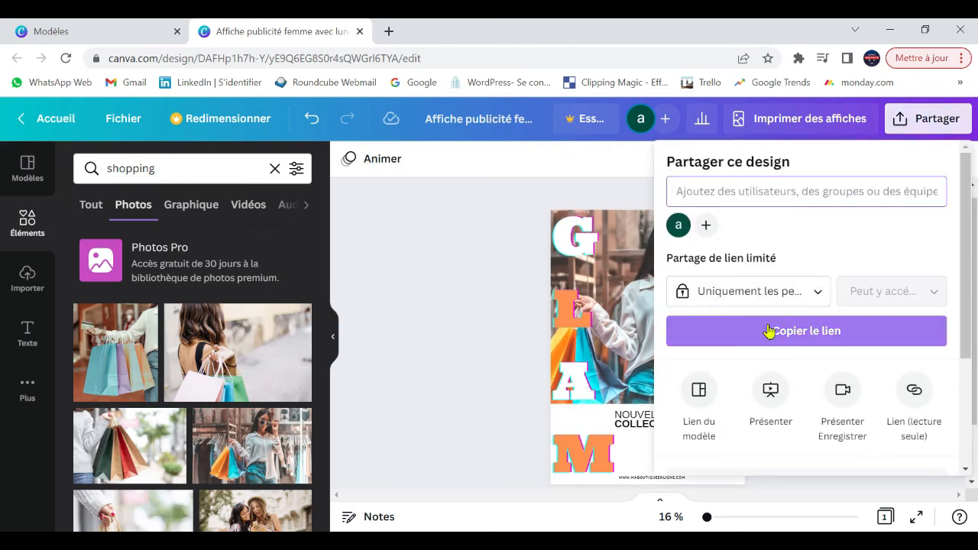
scroll(769, 328, "down", 3)
left_click(879, 322)
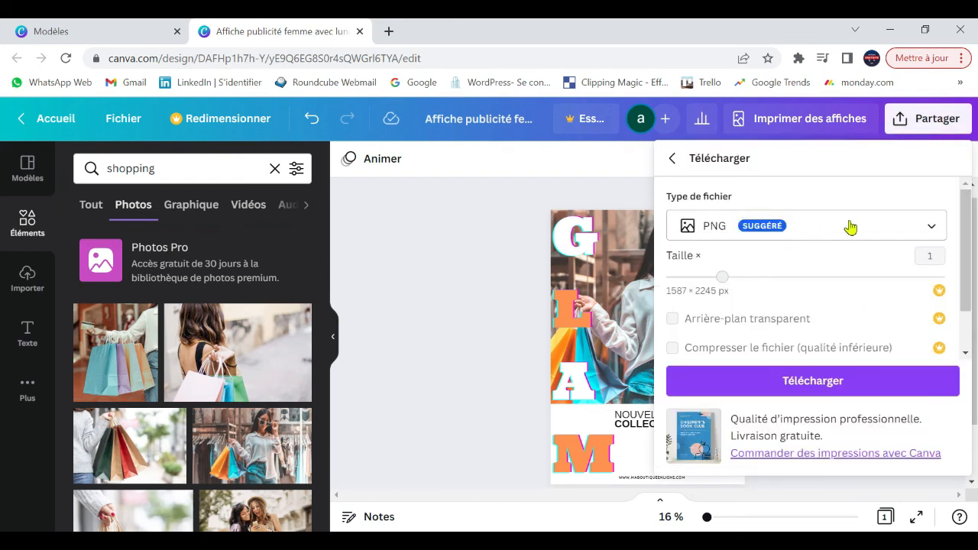
left_click(851, 228)
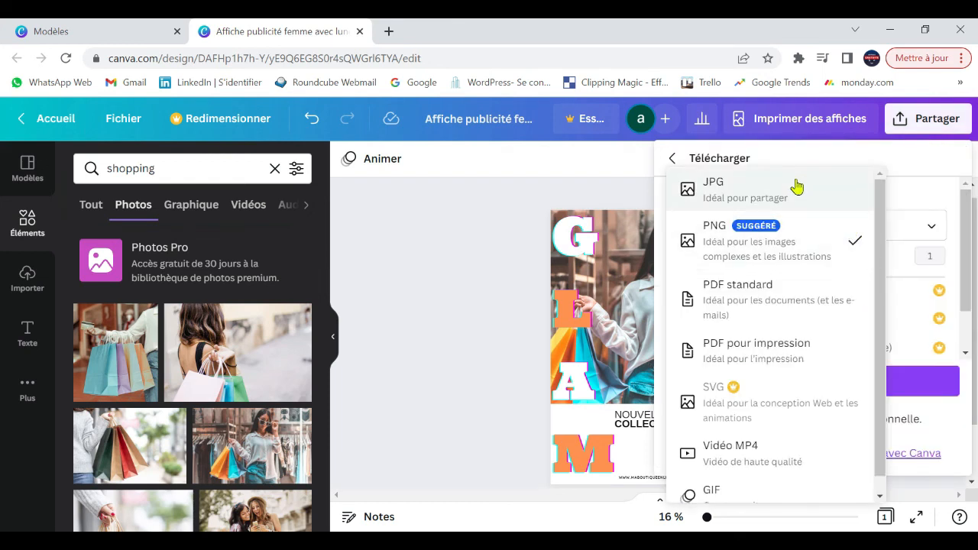
left_click(487, 296)
left_click(466, 225)
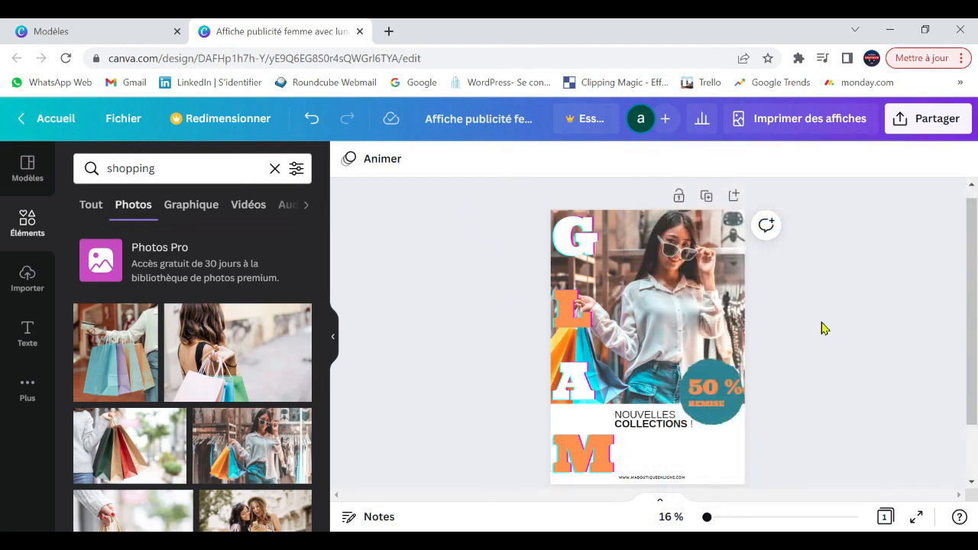